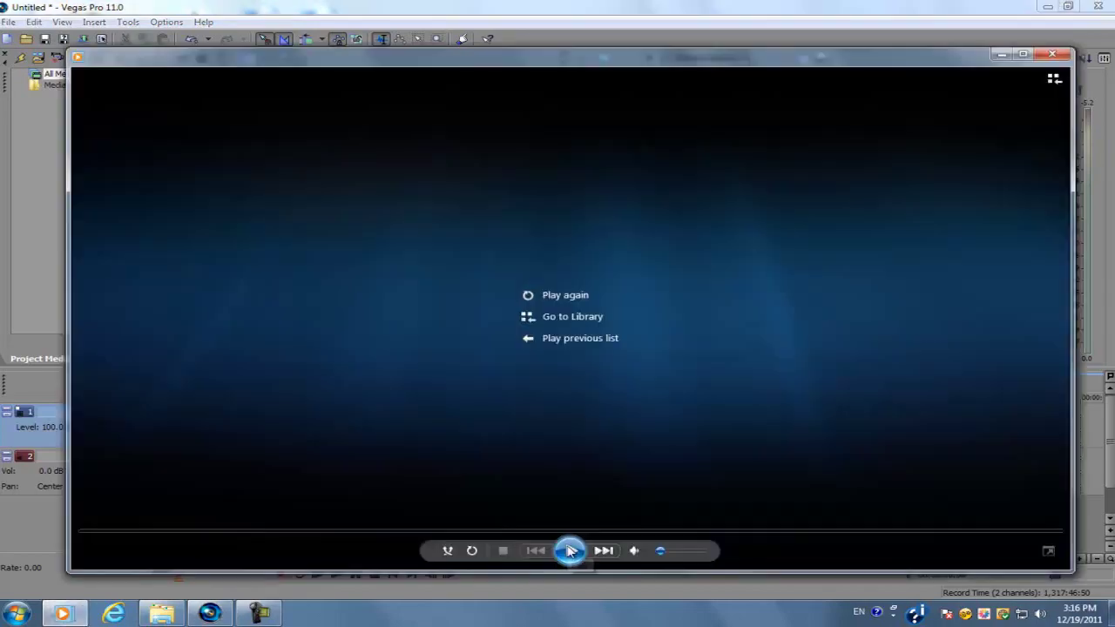
Play the sample video again in the media player and close the player
left_click(571, 551)
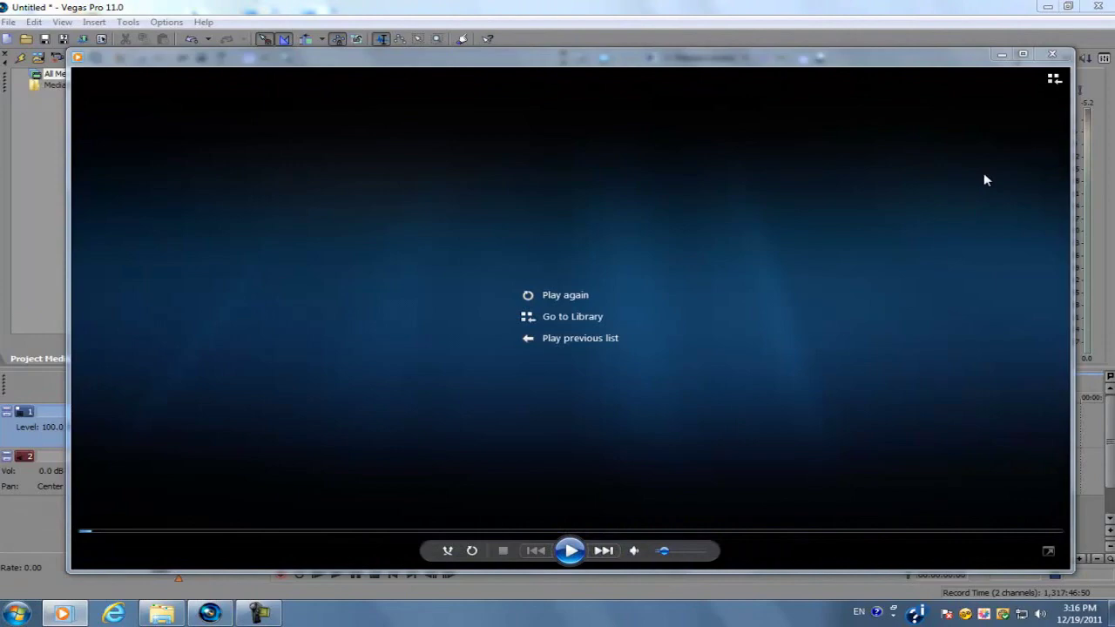
left_click(1051, 54)
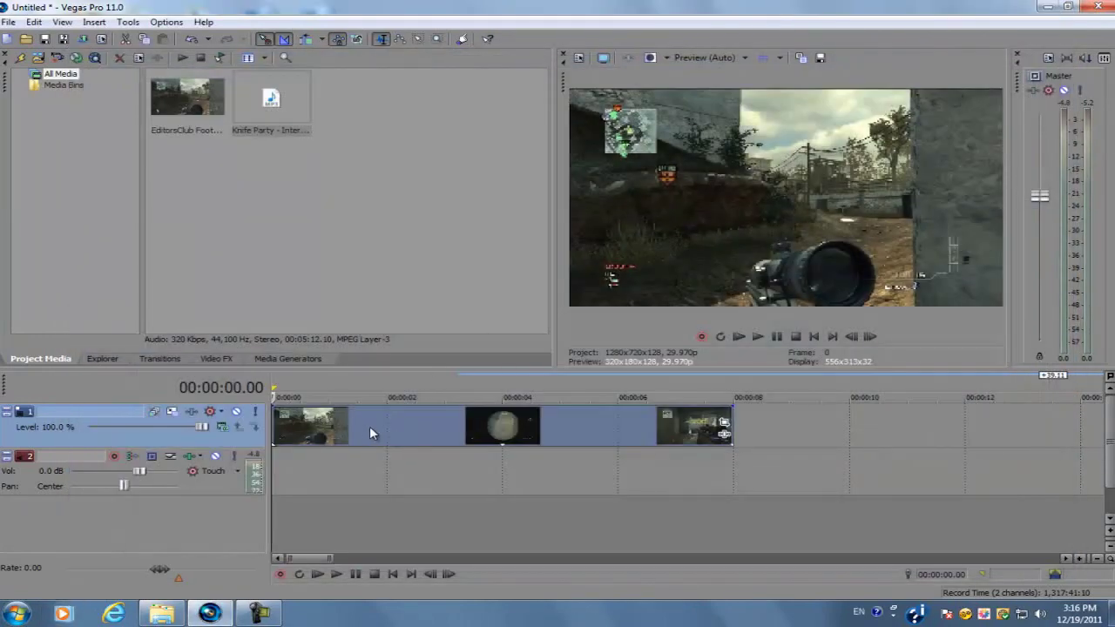
Disable resampling in the event properties of the gameplay clip on track 1
scroll(369, 428, "up", 4)
scroll(373, 426, "down", 5)
left_click(325, 426)
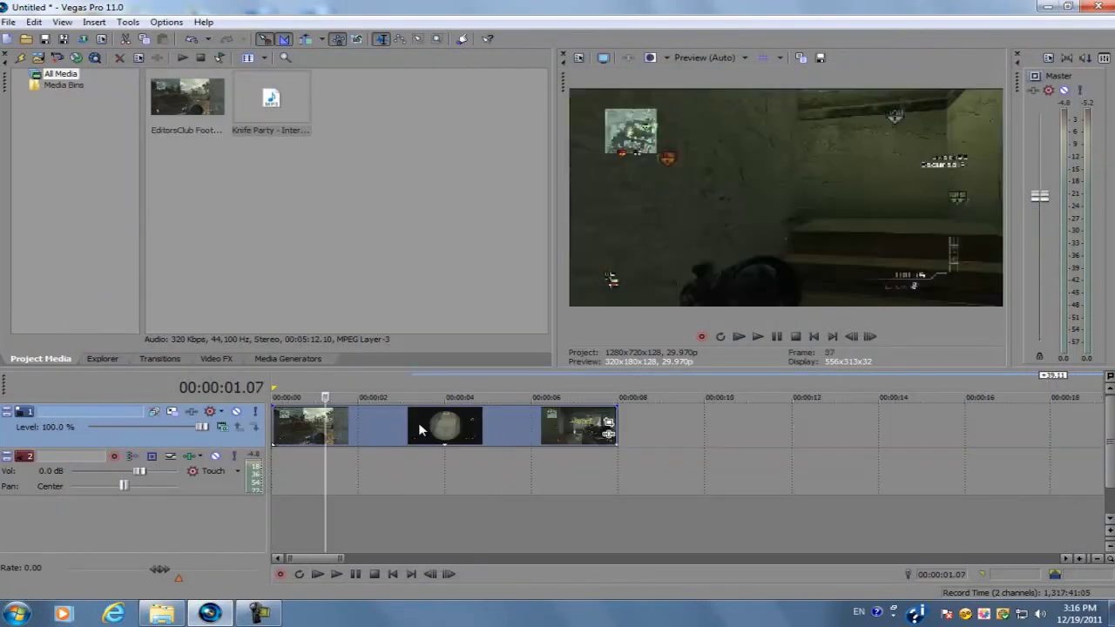
left_click(419, 422)
scroll(780, 460, "up", 4)
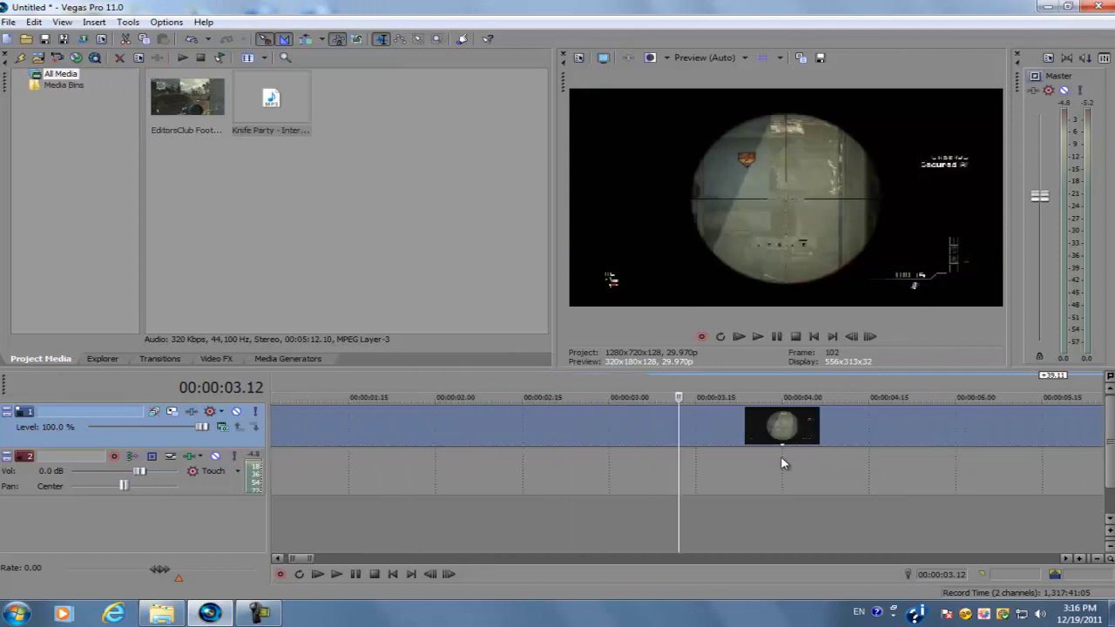
right_click(589, 422)
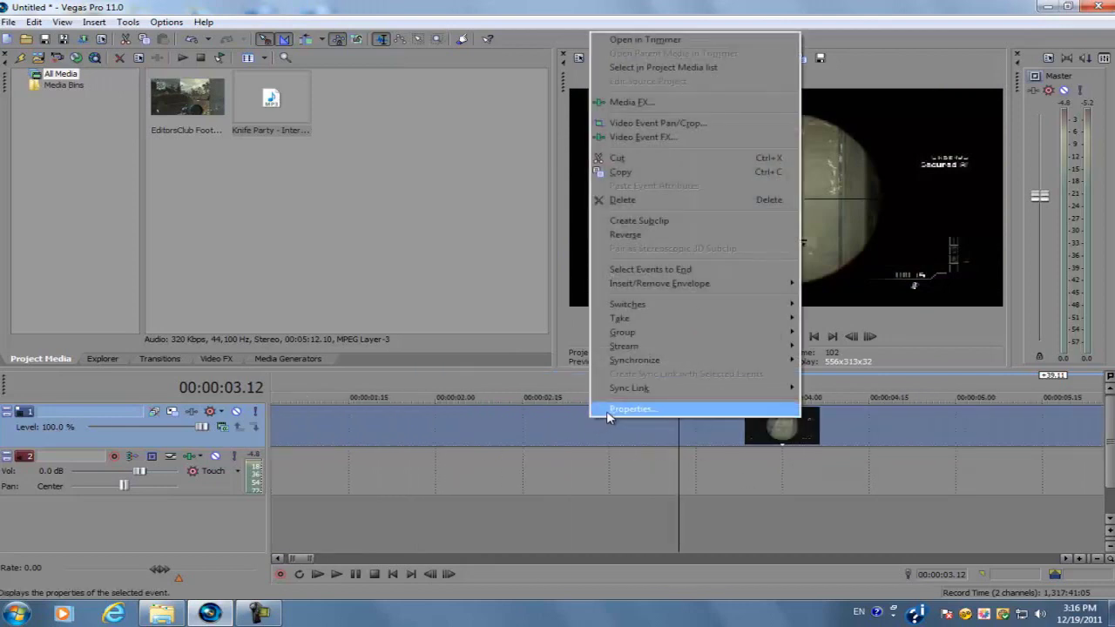
left_click(608, 409)
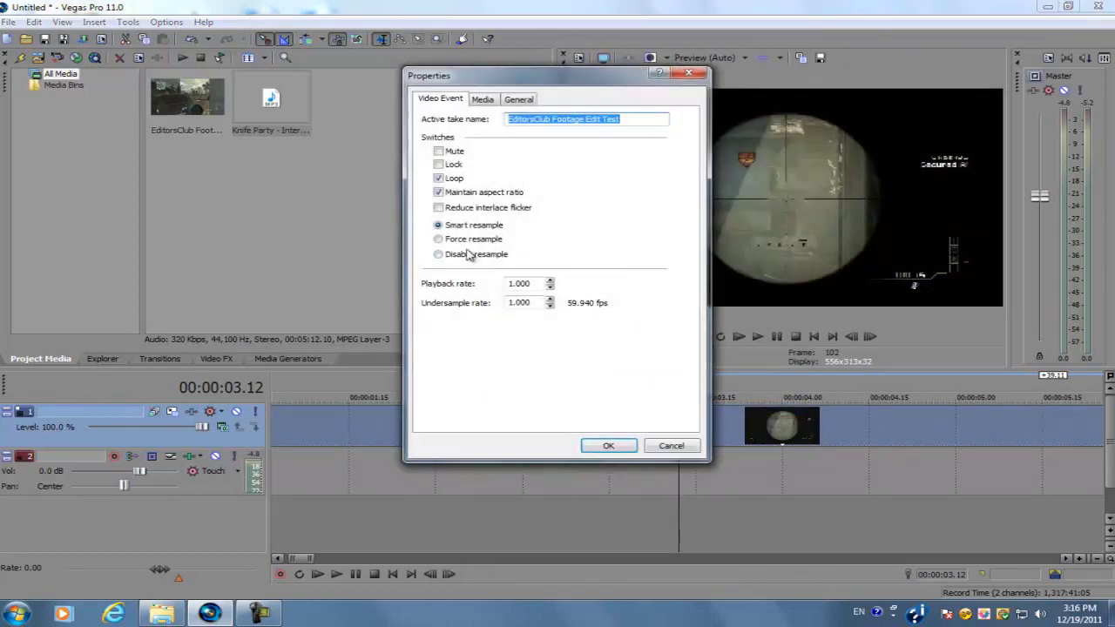
left_click(467, 255)
left_click(608, 445)
scroll(559, 472, "down", 4)
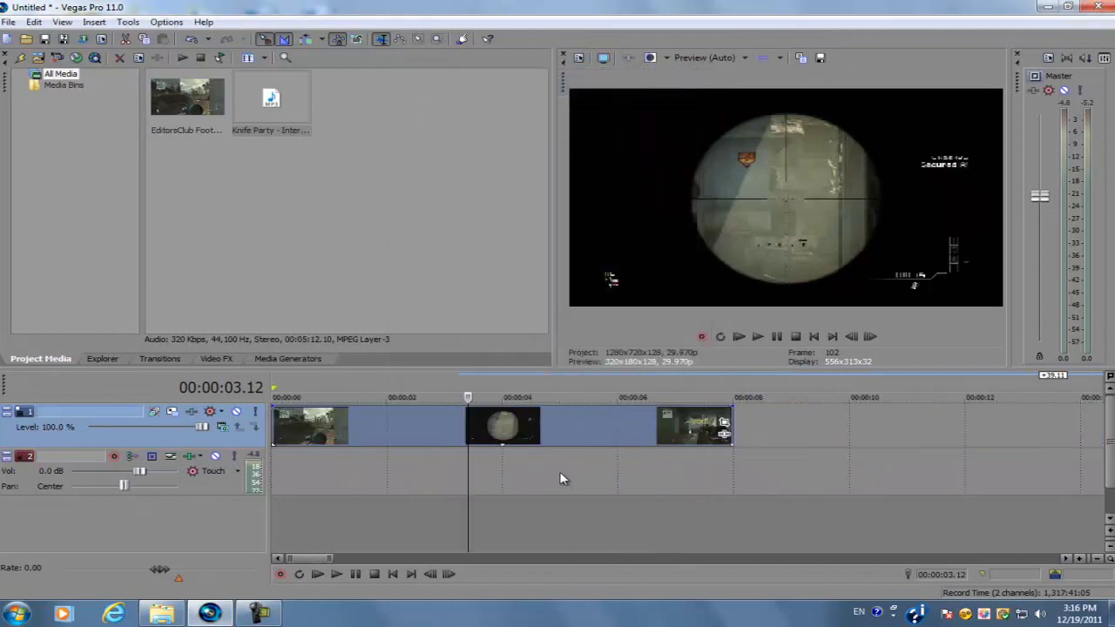
Place the Knife Party mp3 on the audio track at about 6 seconds and delete the song's opening section
left_click(507, 470)
left_click(260, 170)
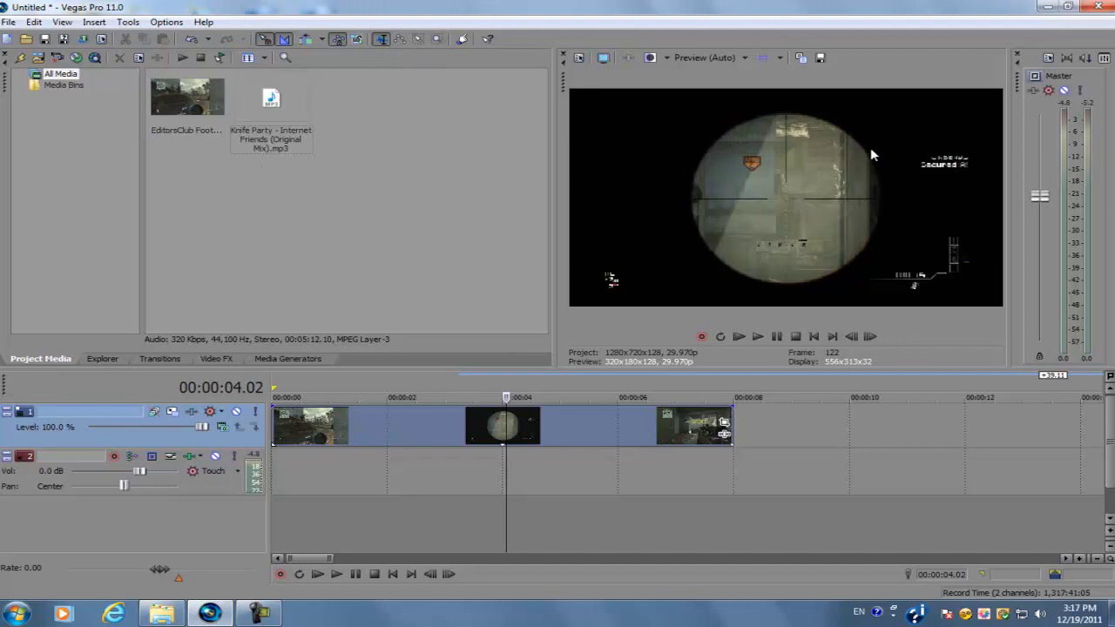
left_click_drag(271, 109, 622, 484)
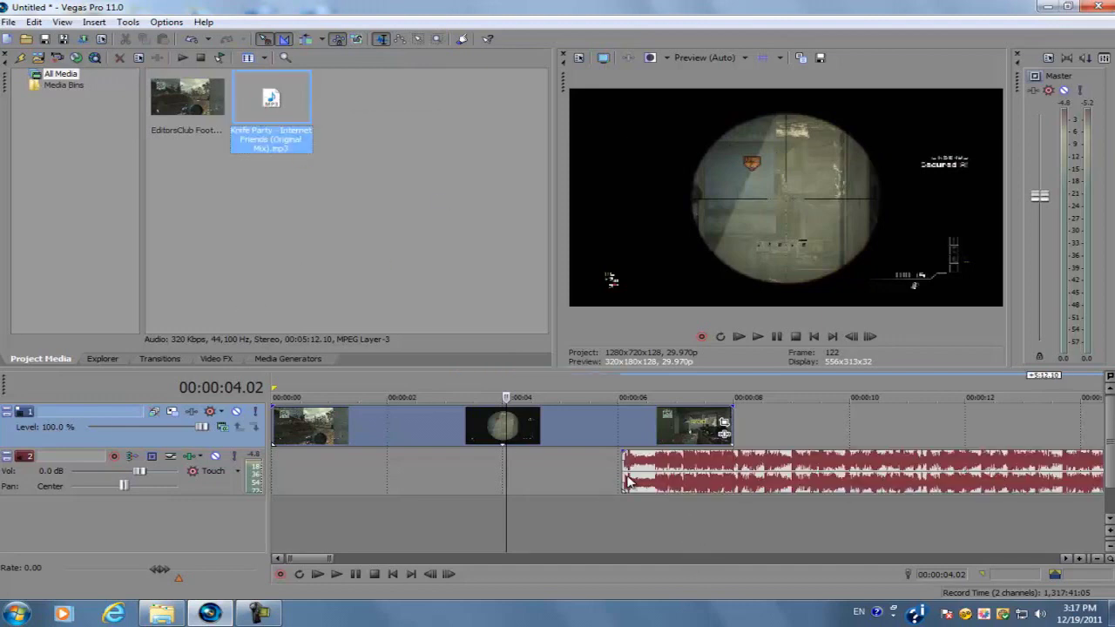
left_click(635, 477)
right_click(658, 470)
left_click(697, 260)
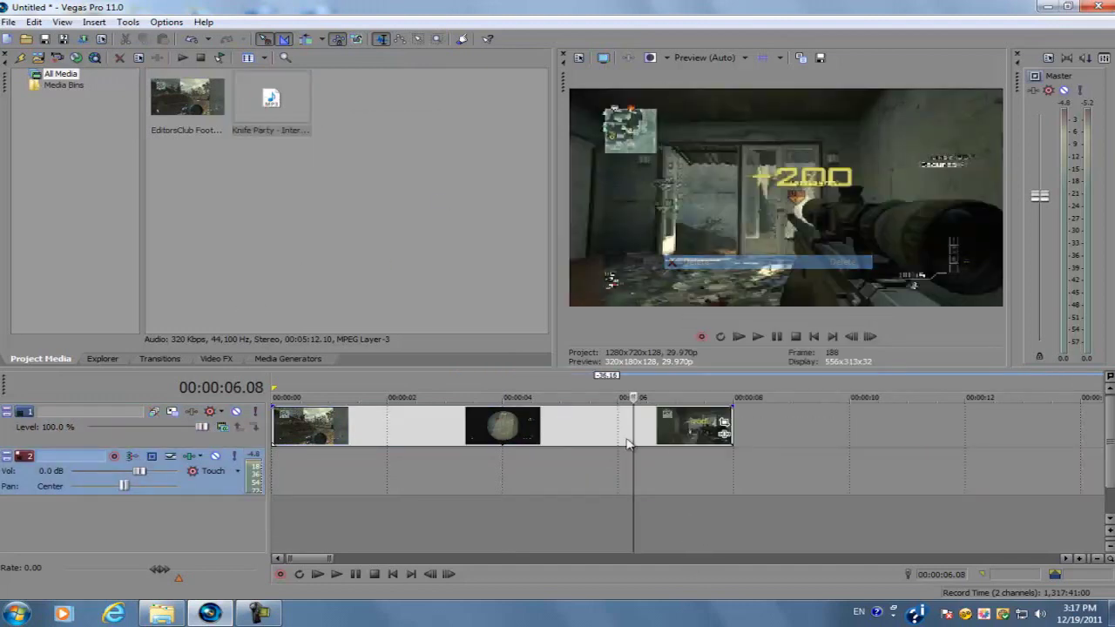
Move the remaining part of the song to start at 00:00:04.14 and play it back from there
scroll(680, 445, "down", 4)
left_click(737, 464)
left_click_drag(738, 463, 326, 462)
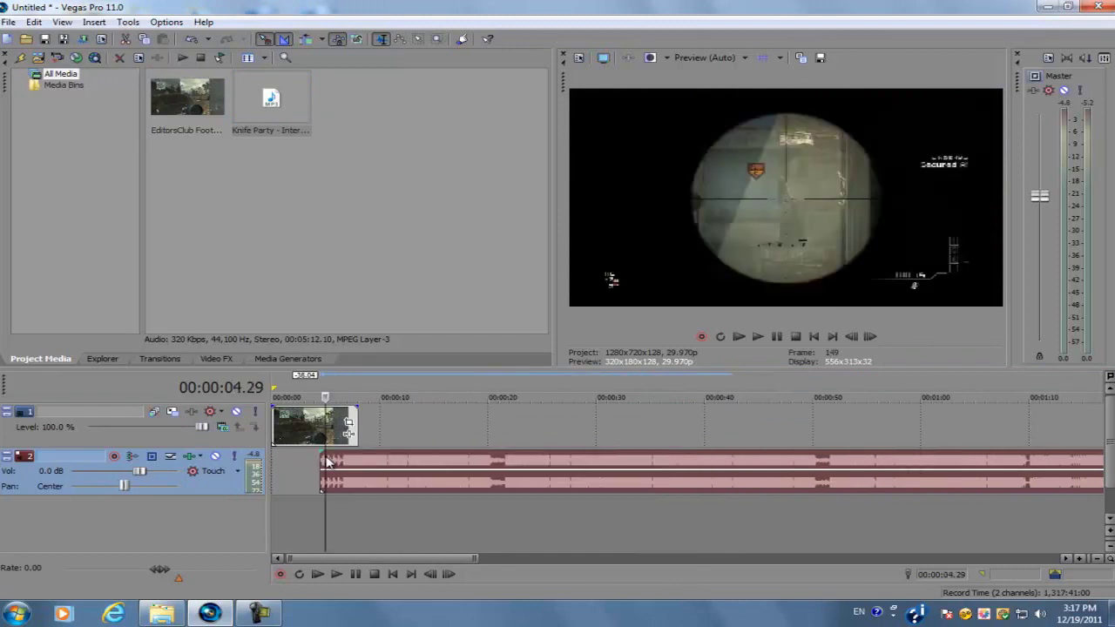
scroll(326, 462, "up", 4)
left_click(533, 470)
key("space")
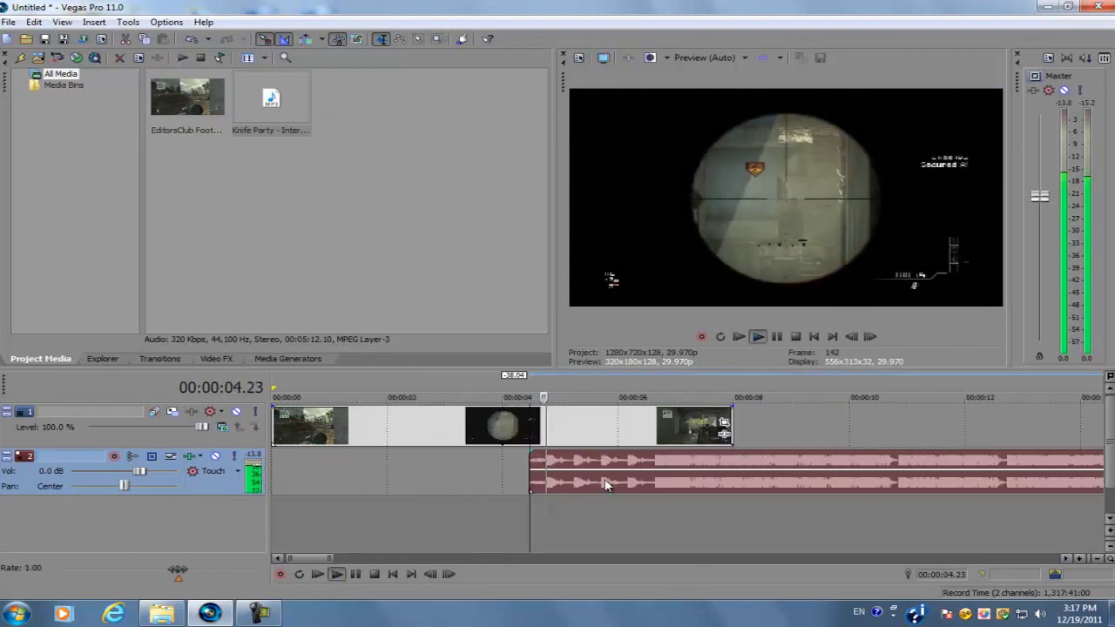
key("space")
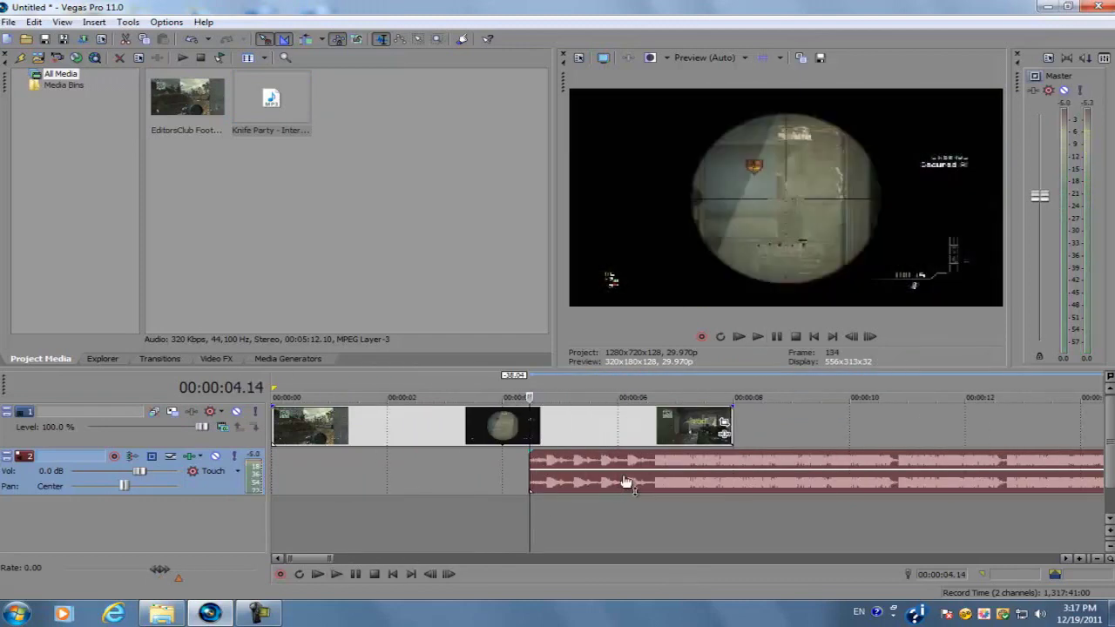
Find the gunshot frame at 00:00:05.14 and shift the song earlier so its bass drop lines up with it
scroll(627, 479, "up", 2)
left_click(782, 422)
key("Right")
key("Right")
key("Right")
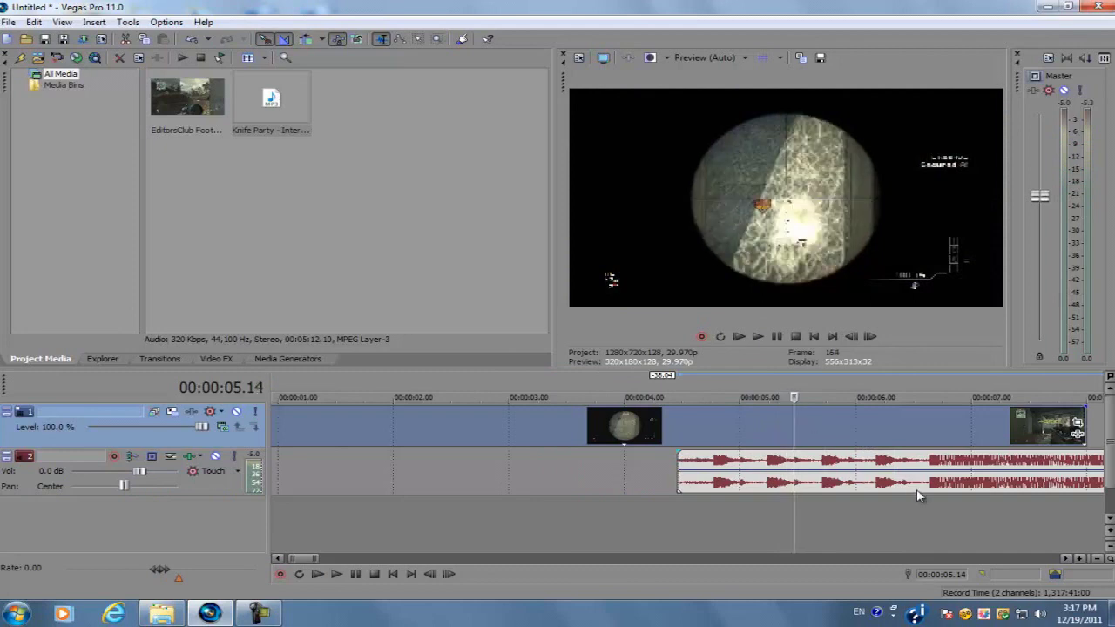
left_click_drag(926, 476, 789, 466)
Play the footage from 00:00:03.00 with the music track muted
left_click(512, 433)
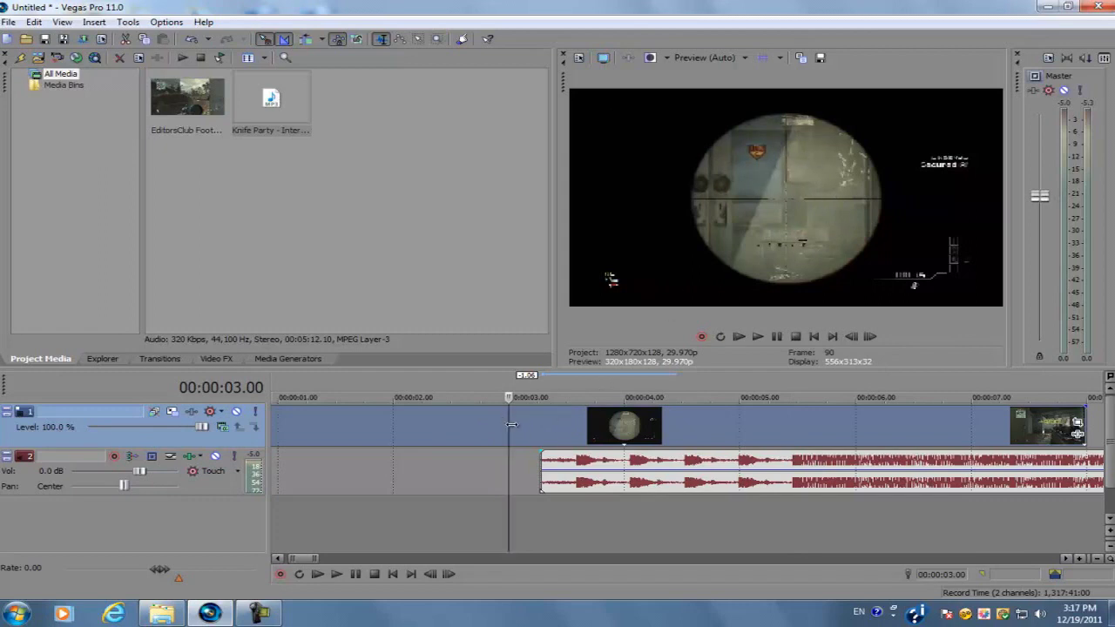
left_click(215, 457)
key("space")
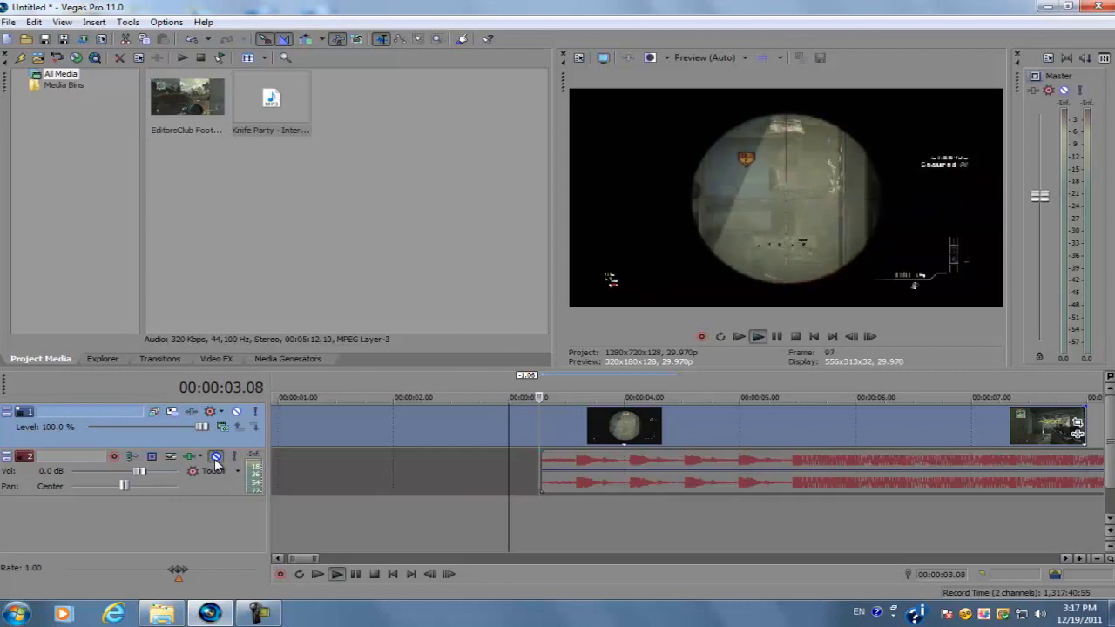
key("space")
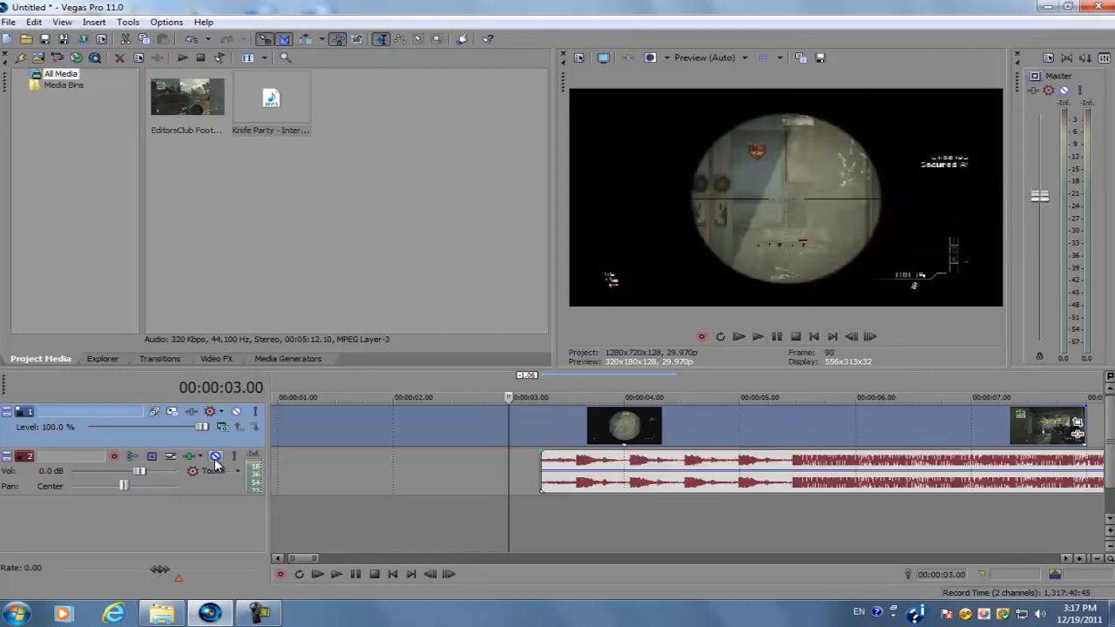
key("s")
left_click(741, 436)
key("s")
left_click_drag(773, 430, 837, 427)
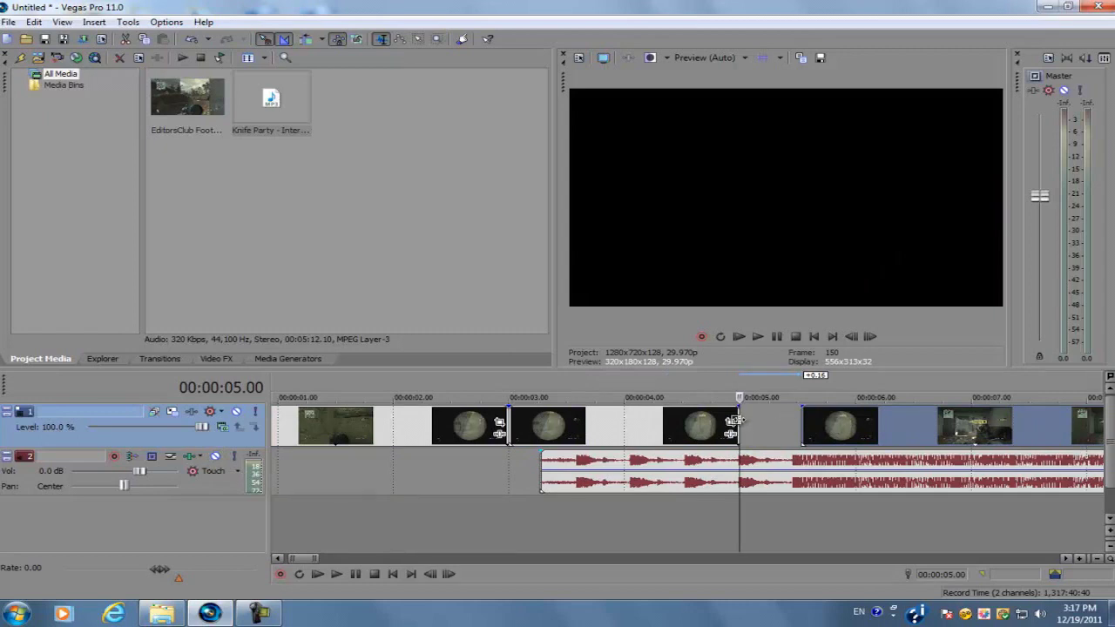
left_click_drag(737, 425, 642, 443)
key("ctrl+z")
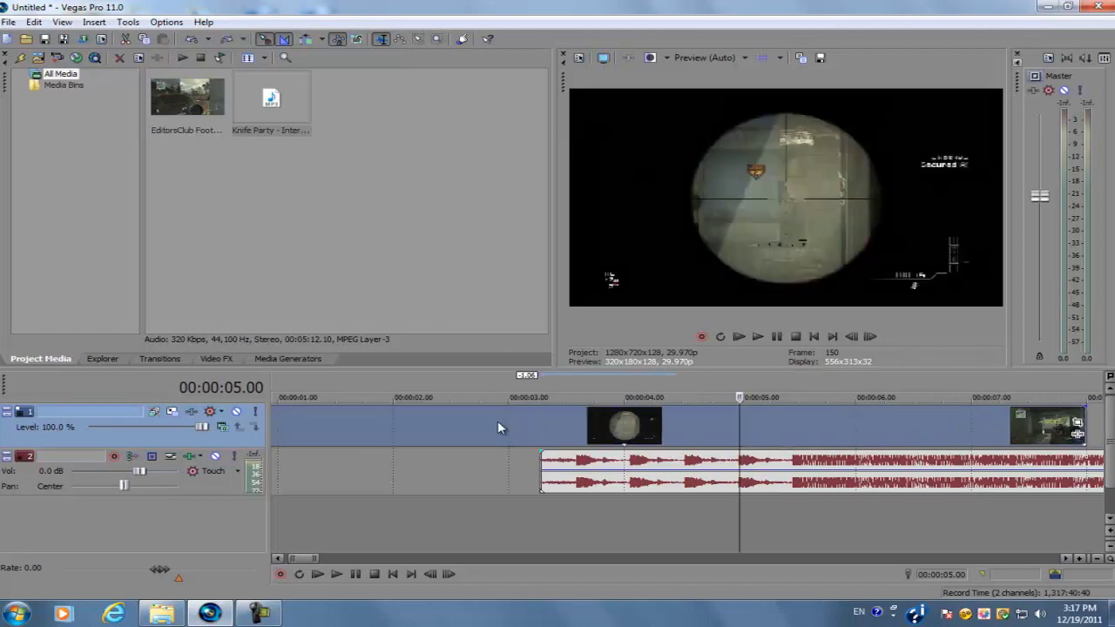
Examine the song's first beat on the timeline and play it from 00:00:03.16
left_click(505, 422)
left_click(528, 423)
left_click(570, 422)
scroll(571, 423, "up", 3)
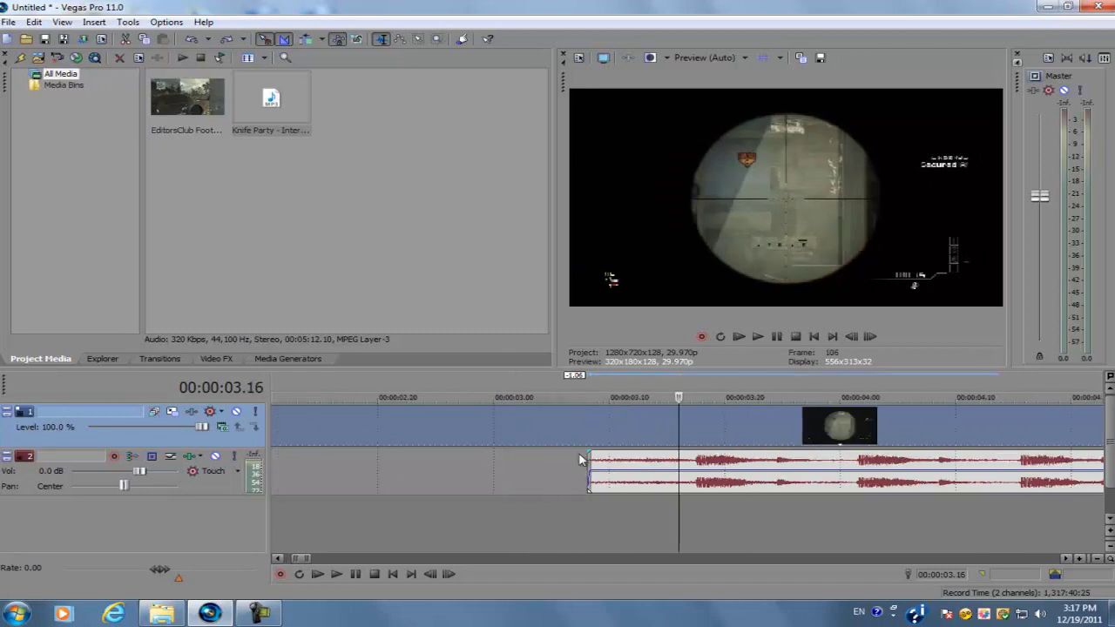
scroll(581, 460, "up", 2)
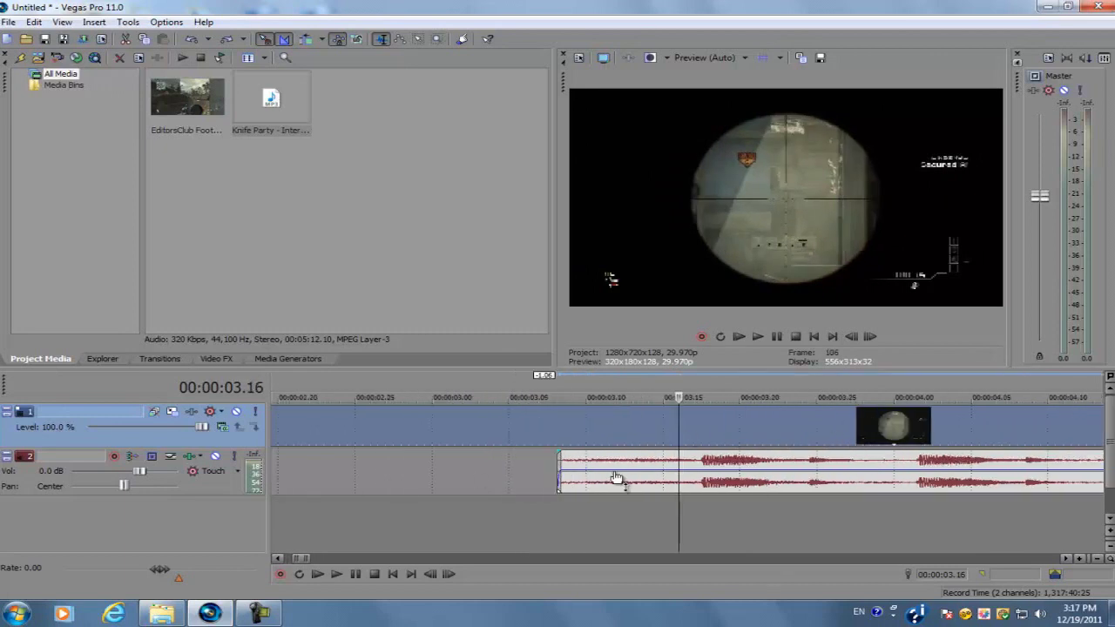
scroll(593, 480, "down", 2)
key("space")
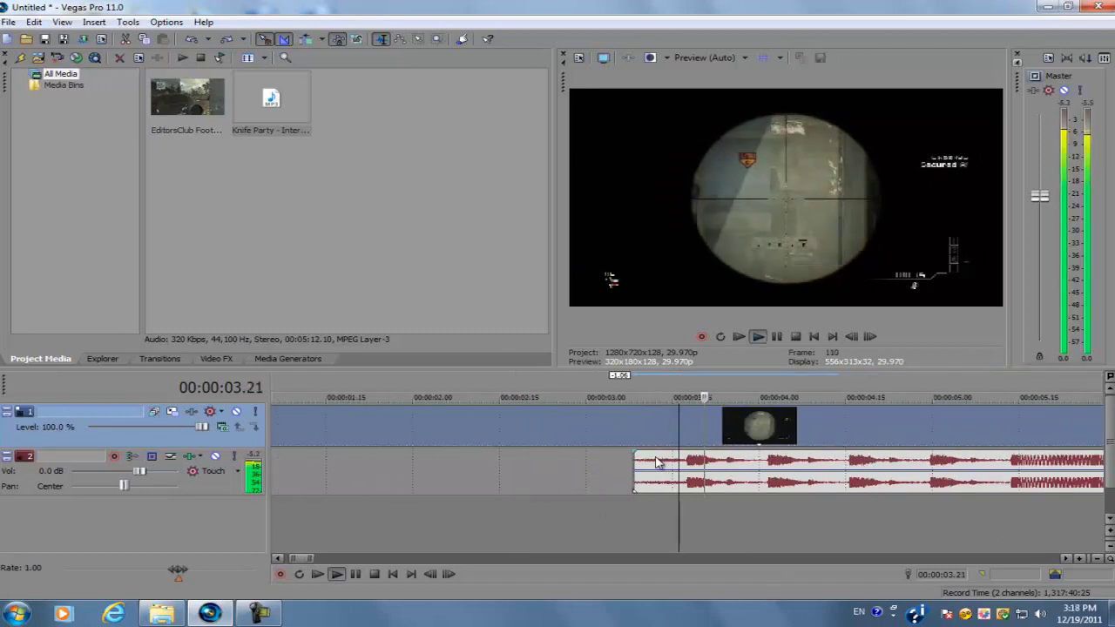
key("space")
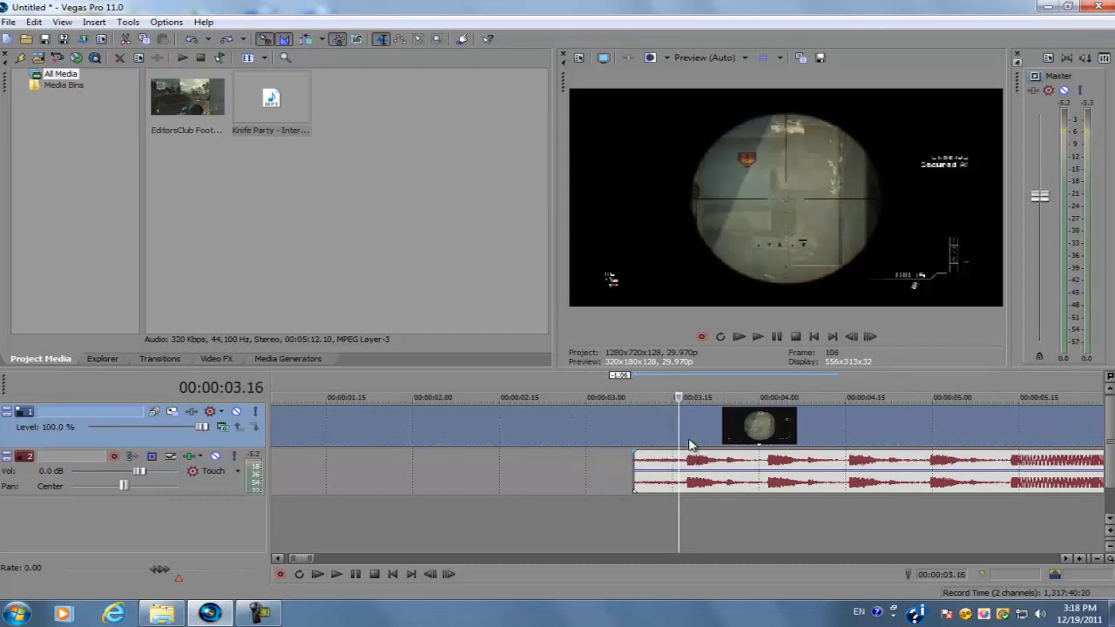
Split the gameplay clip at 00:00:03.17, just before the song's first strong beat
key("Right")
scroll(701, 440, "up", 3)
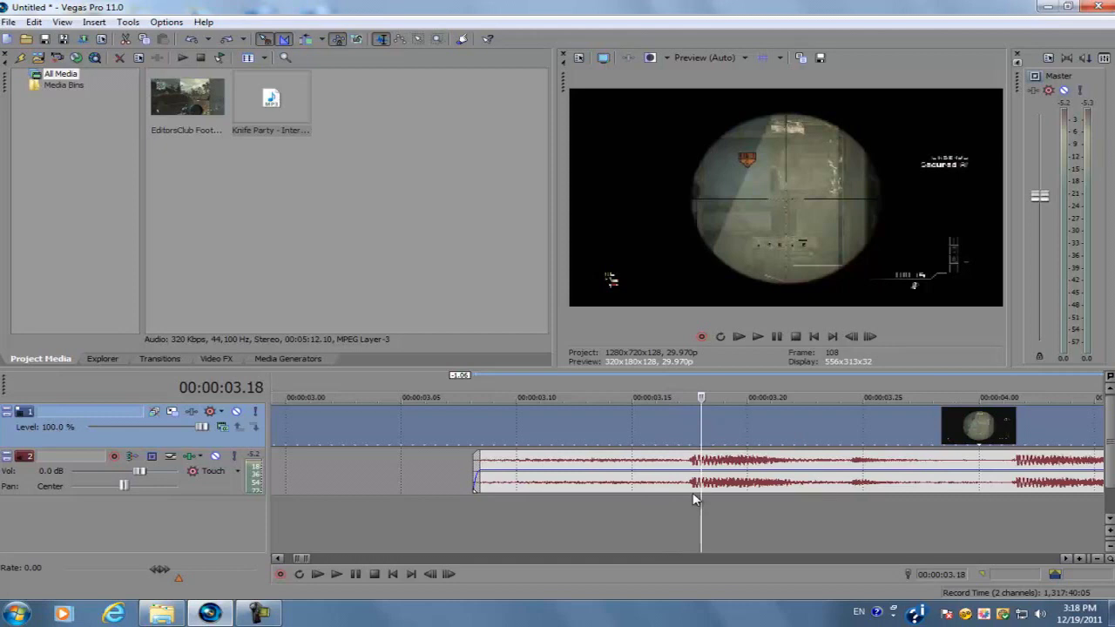
left_click(687, 431)
key("s")
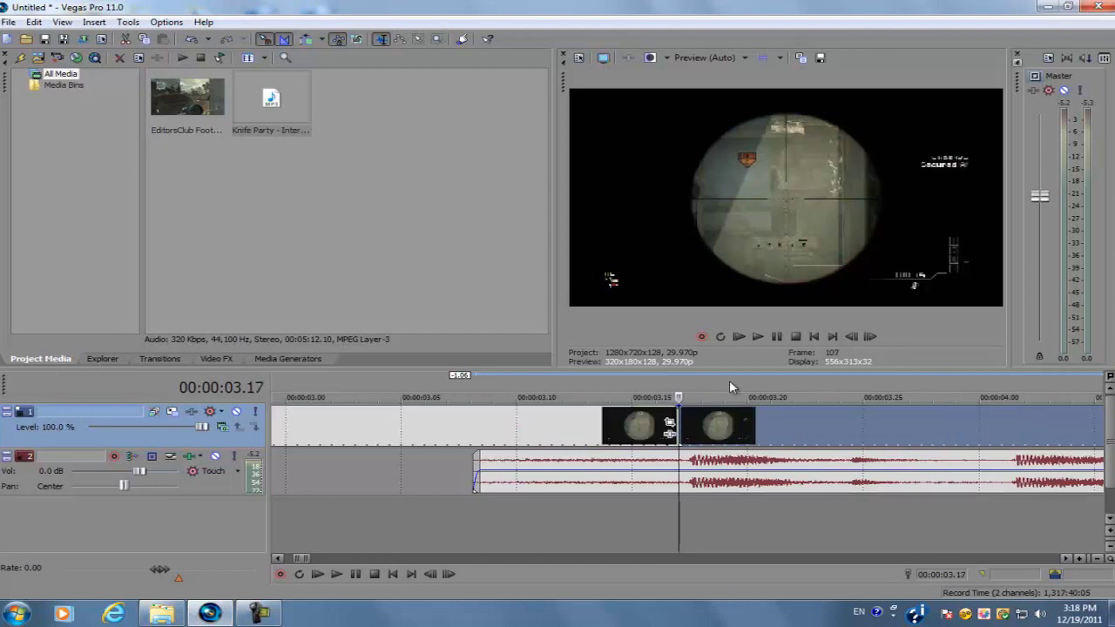
Step through the frames to the small beat and split the gameplay clip at 00:00:03.25
left_click(871, 336)
left_click(871, 336)
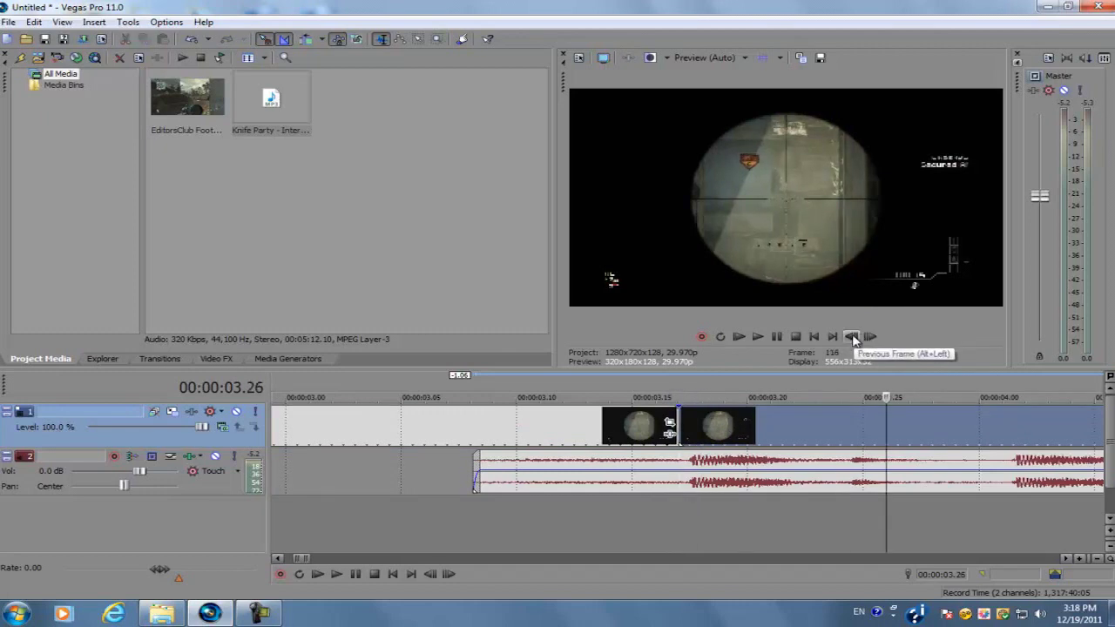
left_click(852, 338)
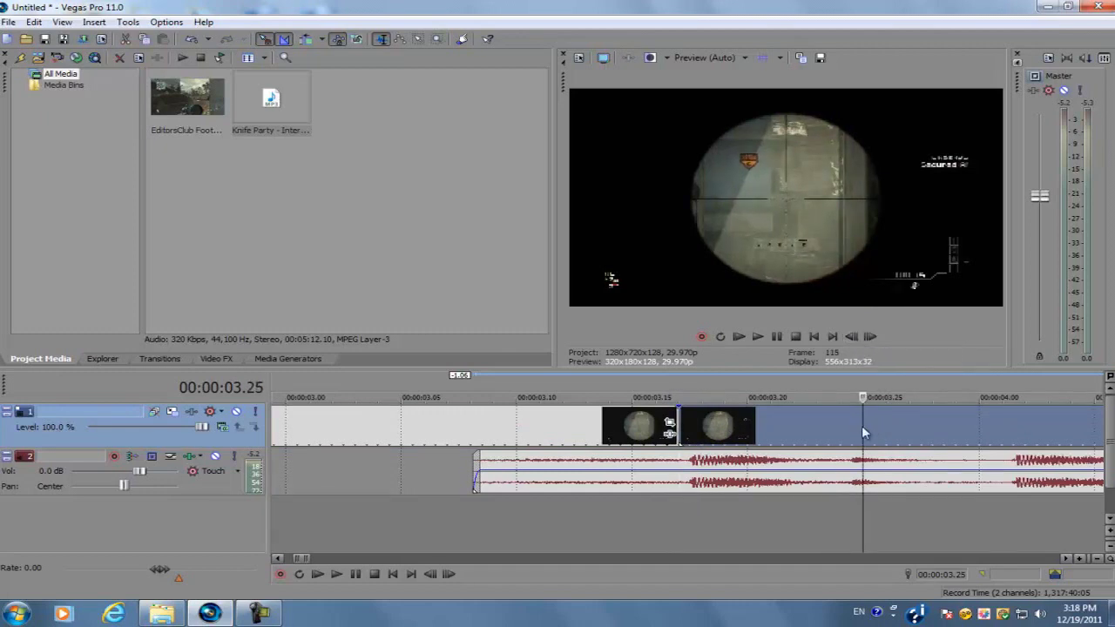
key("s")
Split the gameplay clip at 00:00:04.01, just before the song's second strong beat
scroll(870, 431, "down", 2)
left_click(758, 435)
scroll(757, 434, "up", 4)
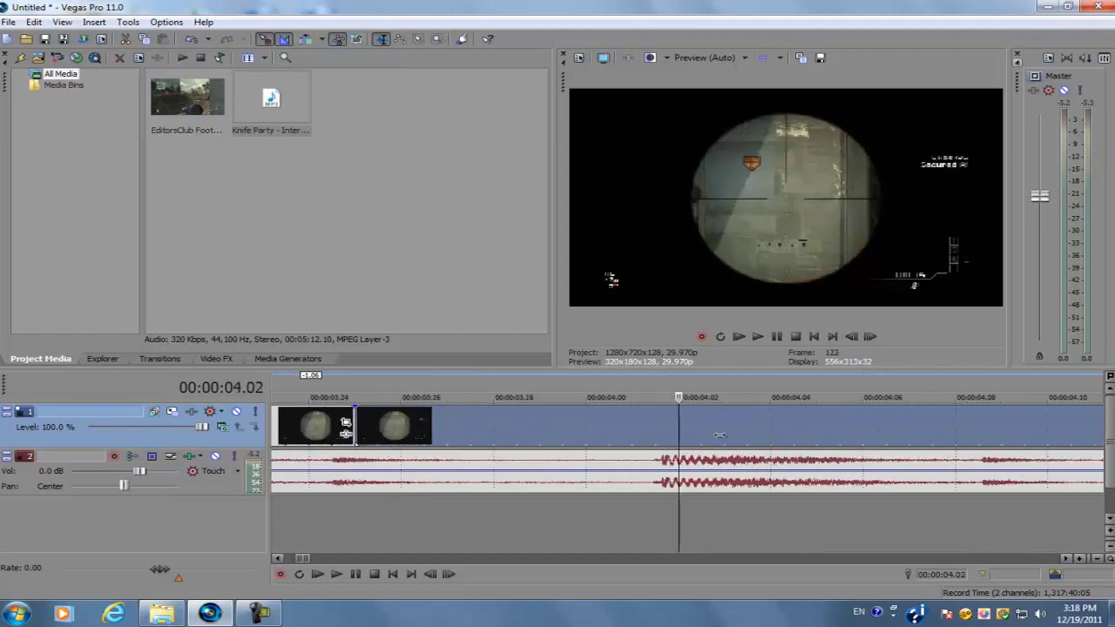
left_click(653, 440)
key("s")
Advance frame by frame from 00:00:04.01 and split the gameplay clip at about 00:00:04.10
scroll(764, 439, "down", 3)
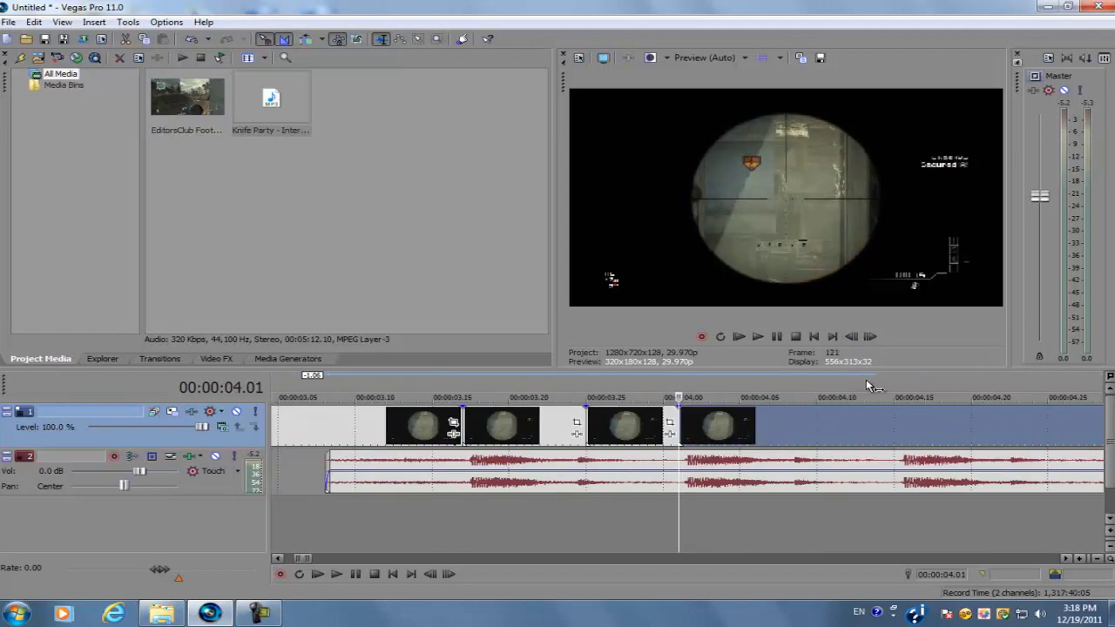
left_click(869, 336)
left_click(870, 336)
left_click(869, 336)
left_click(869, 336)
left_click(869, 336)
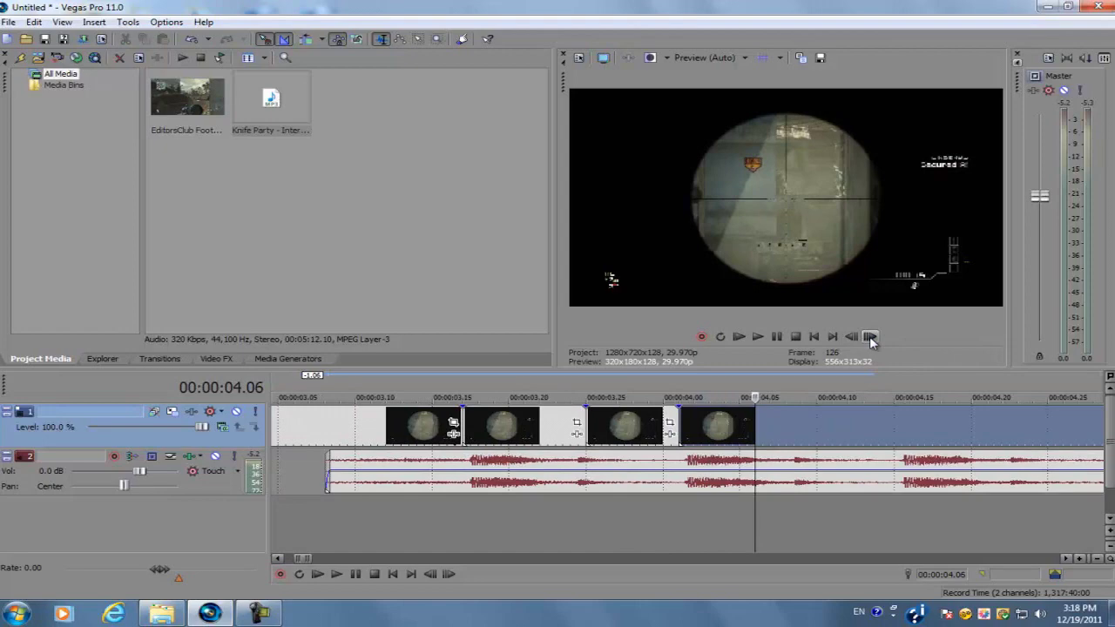
left_click(869, 336)
left_click(870, 336)
left_click(869, 337)
left_click(870, 336)
left_click(870, 337)
Split the gameplay clip at 00:00:04.15 before the third strong beat and at about 00:00:04.23 on the small beat following it
left_click(906, 435)
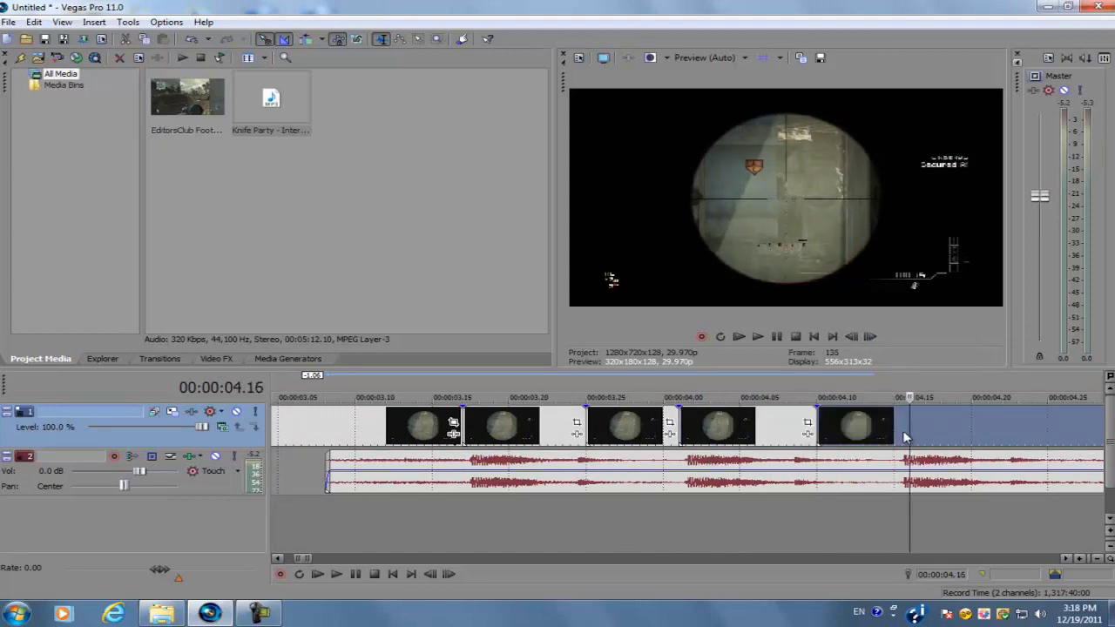
left_click(896, 432)
key("s")
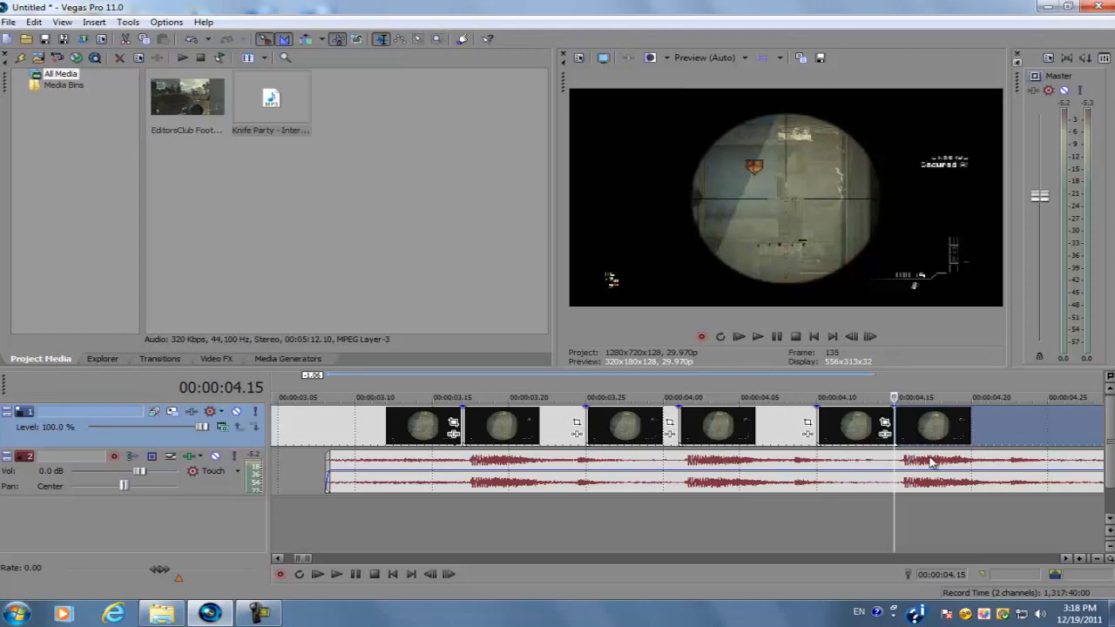
left_click(1018, 421)
key("s")
Split the gameplay clip at about 00:00:04.29 before the fourth strong beat and at 00:00:05.08 on its small beat
scroll(958, 427, "down", 1)
left_click(748, 430)
key("s")
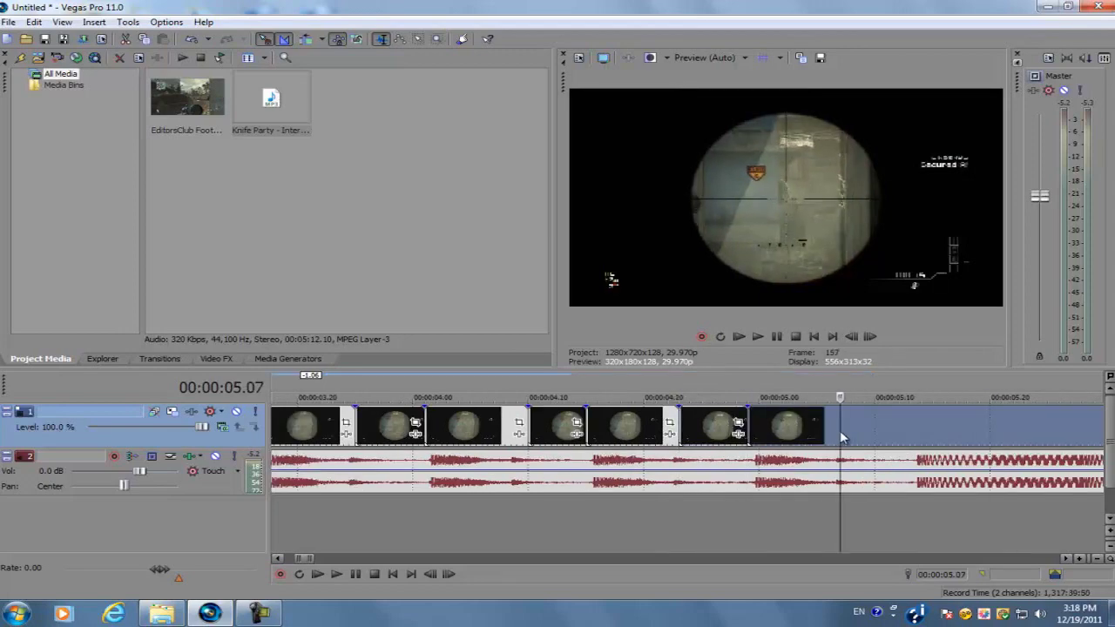
left_click(852, 430)
key("s")
scroll(784, 462, "down", 4)
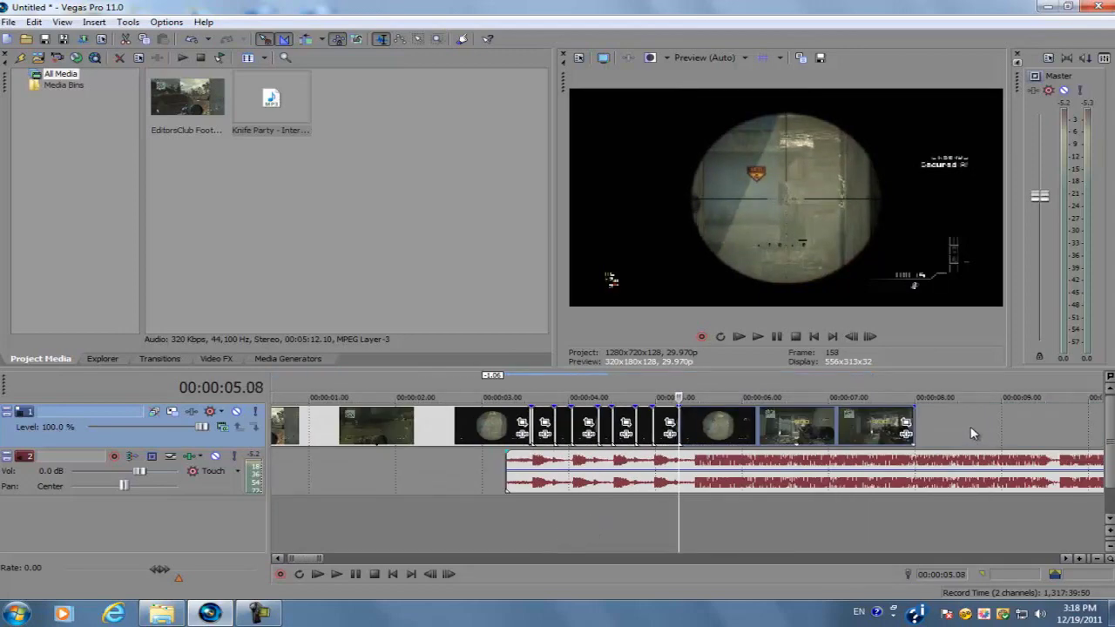
Insert a new video track and copy the gameplay clip's four strong-beat segments onto it directly above the originals
right_click(662, 528)
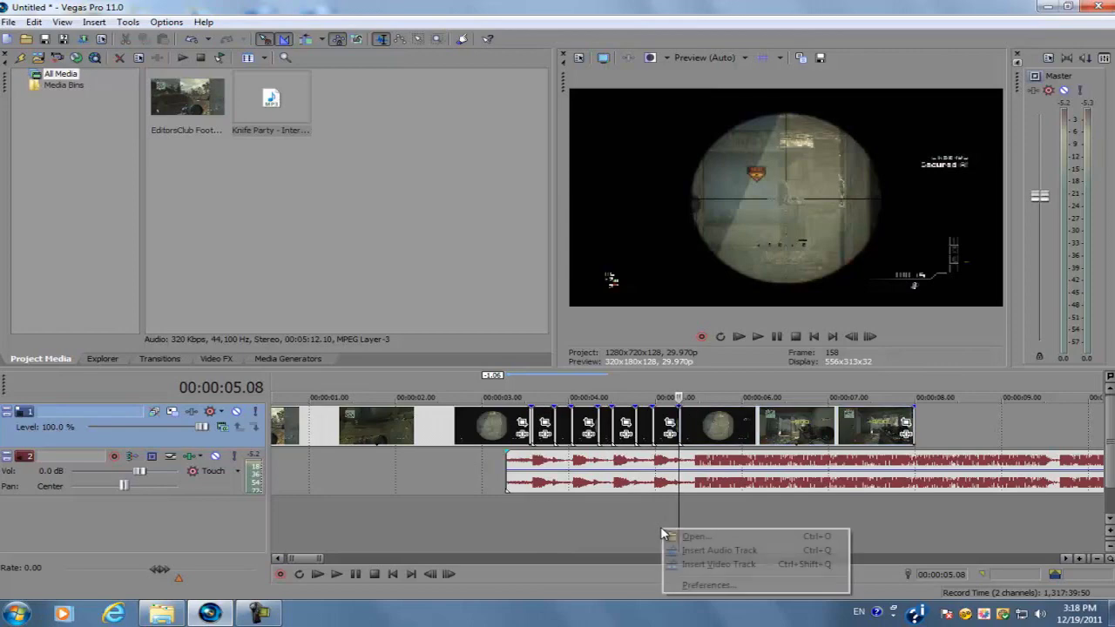
left_click(689, 564)
left_click(538, 469)
scroll(514, 468, "up", 4)
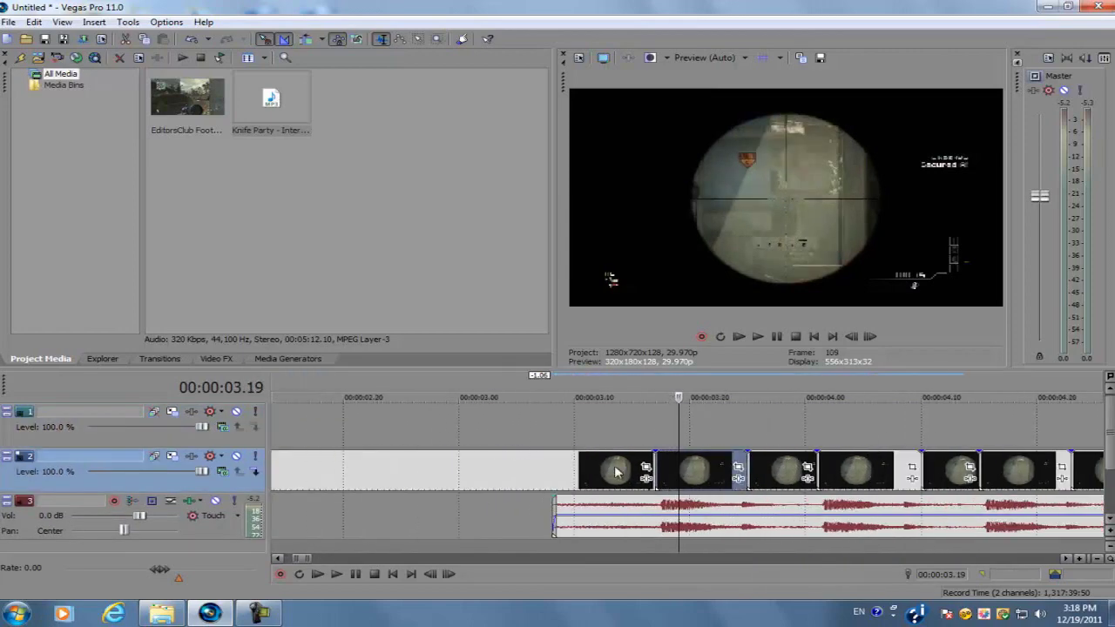
scroll(555, 466, "down", 2)
left_click(695, 470)
scroll(695, 469, "up", 1)
scroll(656, 467, "up", 3)
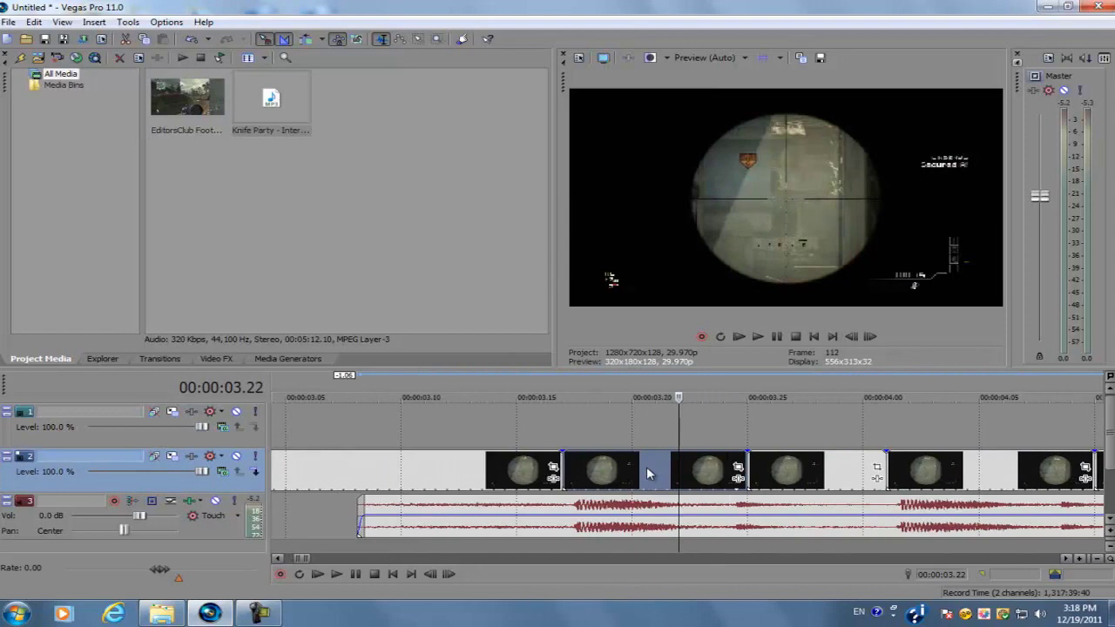
left_click(582, 471)
left_click(611, 471)
left_click(647, 474)
scroll(821, 473, "down", 1)
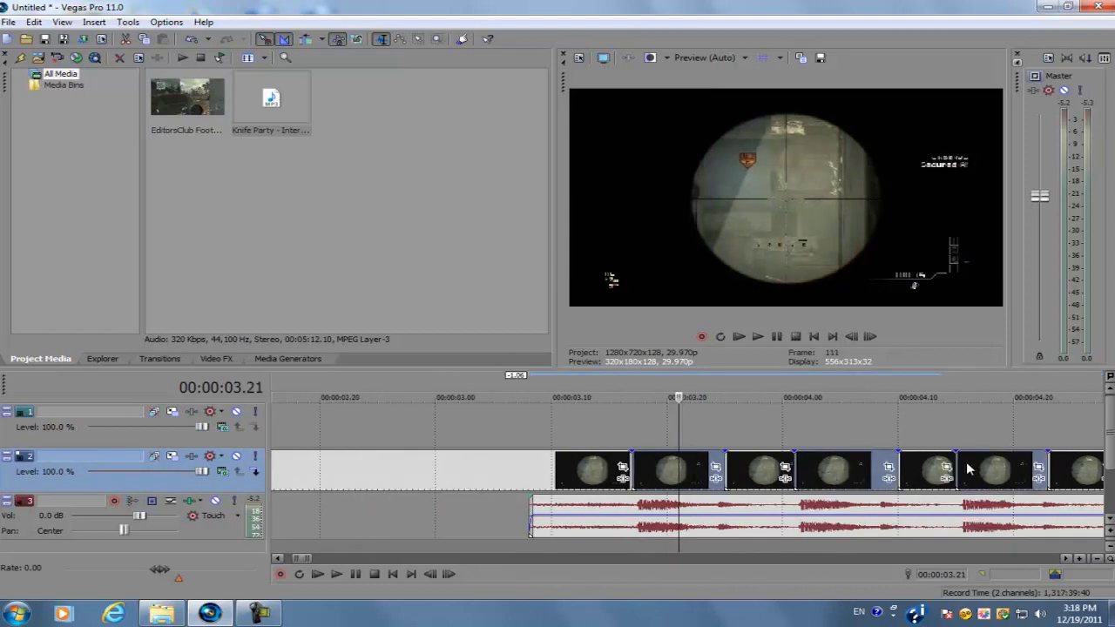
scroll(926, 474, "down", 1)
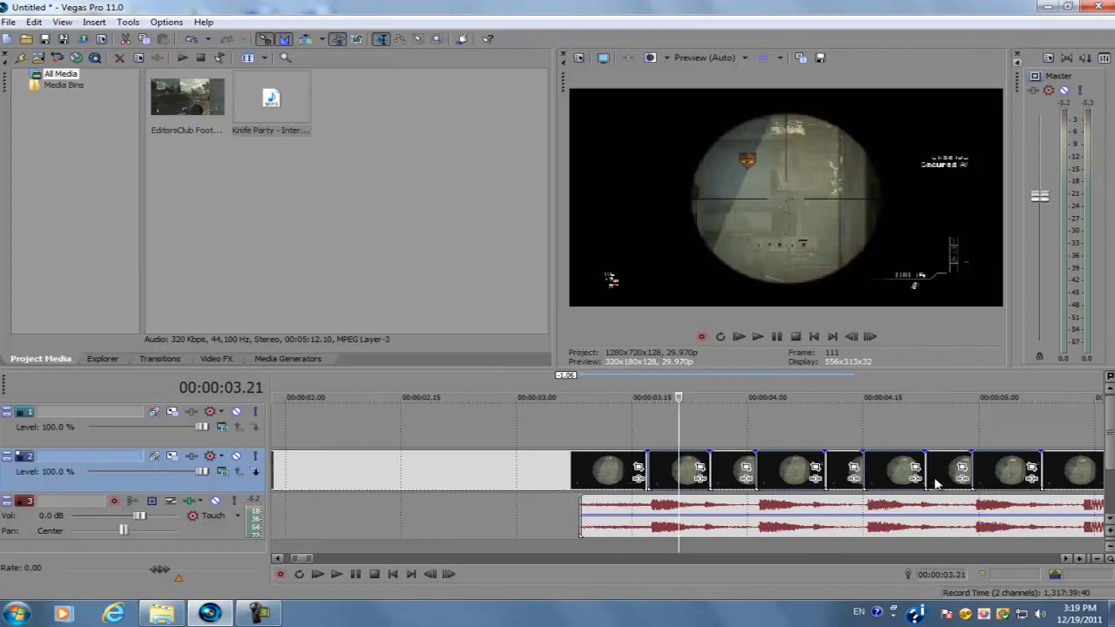
scroll(1001, 473, "down", 1)
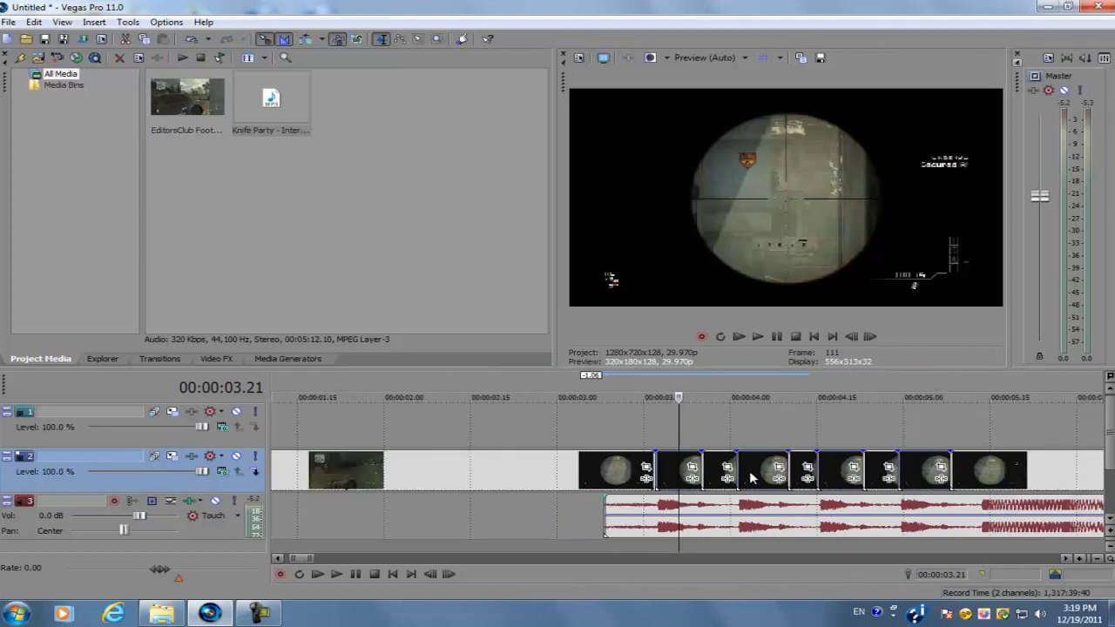
left_click_drag(750, 473, 744, 434, "ctrl")
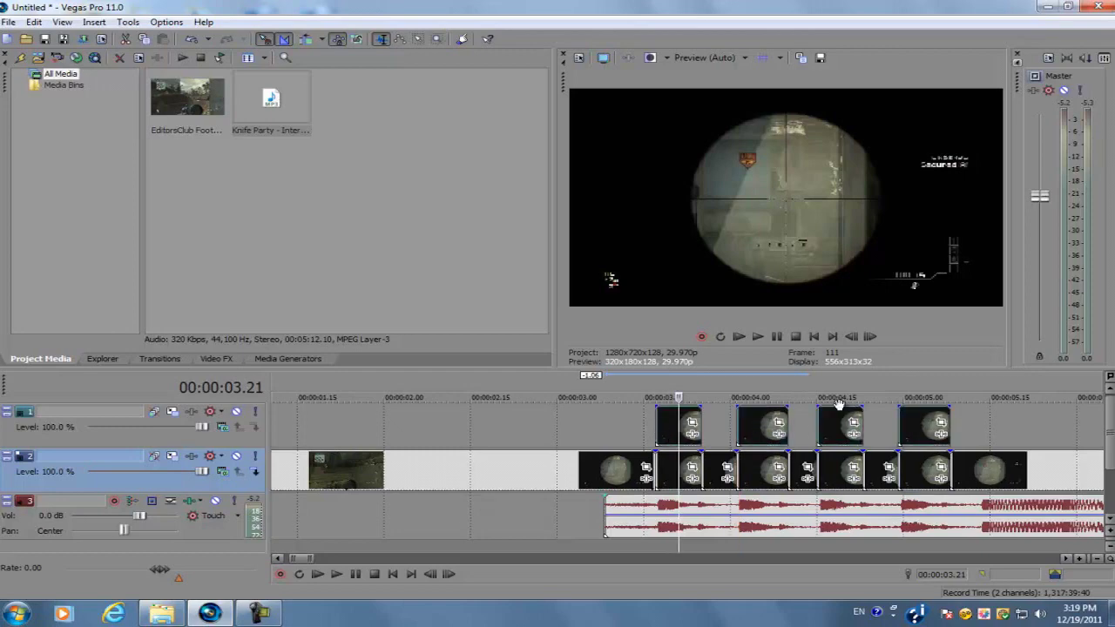
Add a two-frame fade-in to the first copied segment on the upper video track
mouse_move(658, 407)
left_mouse_down()
mouse_move(667, 411)
mouse_move(652, 402)
left_mouse_up()
left_click(667, 413)
scroll(669, 423, "up", 2)
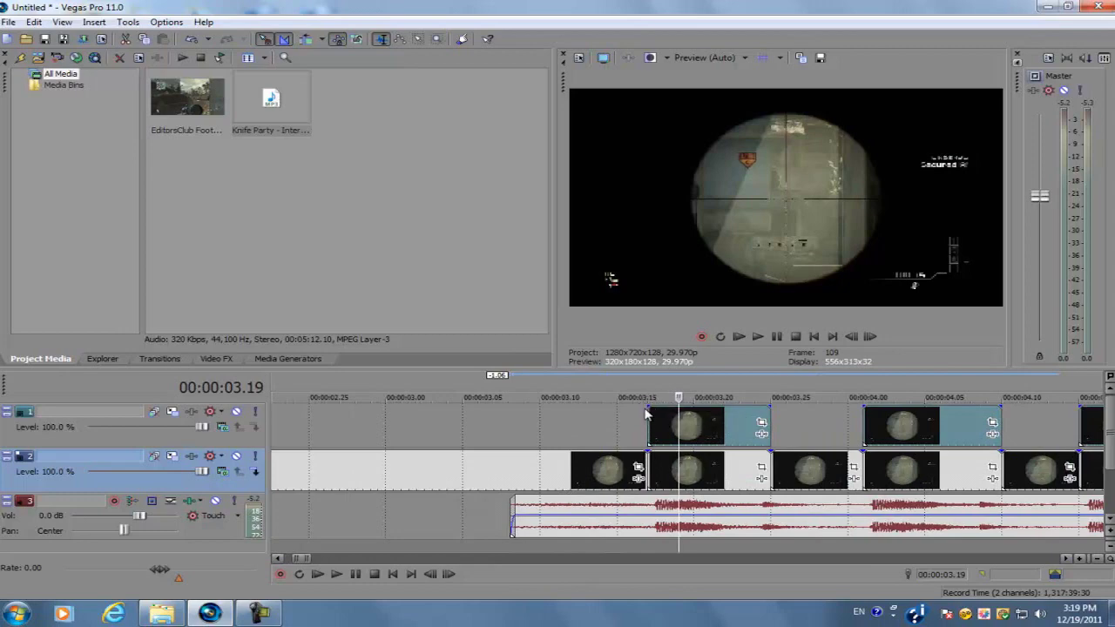
left_click_drag(644, 403, 676, 408)
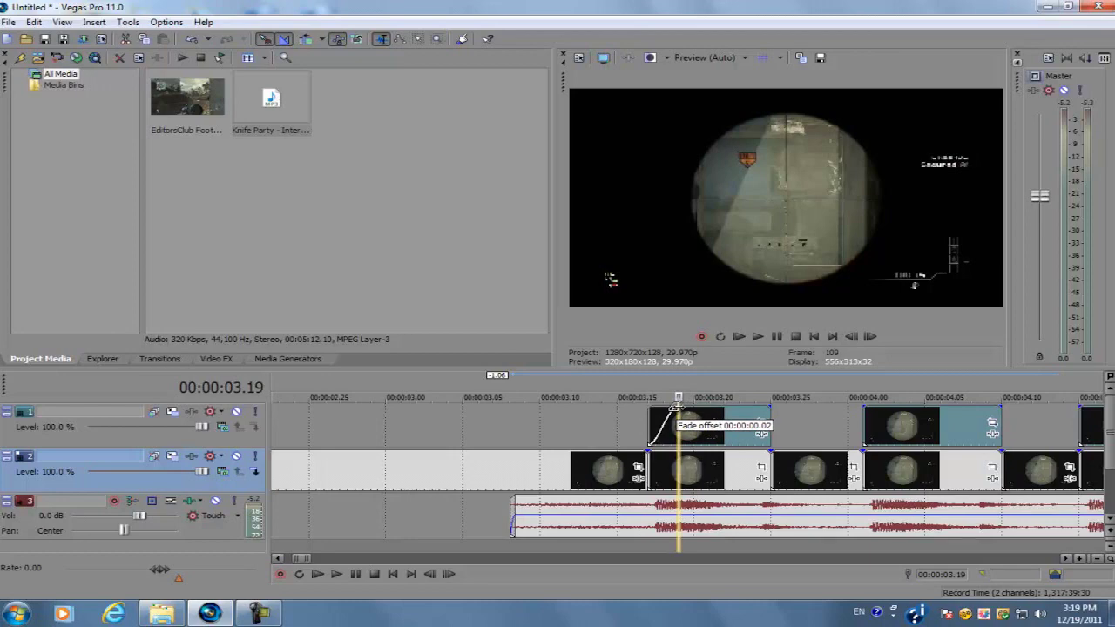
left_click_drag(676, 407, 676, 407)
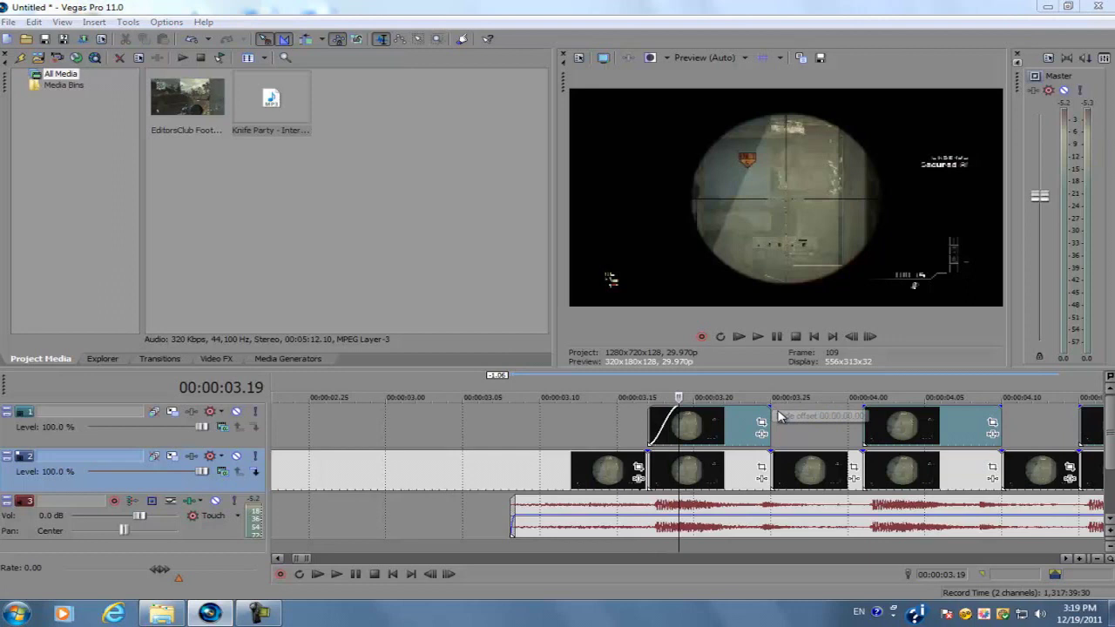
Add a long fade-out to the first copied segment and matching fades to the other three copies
left_click(770, 410)
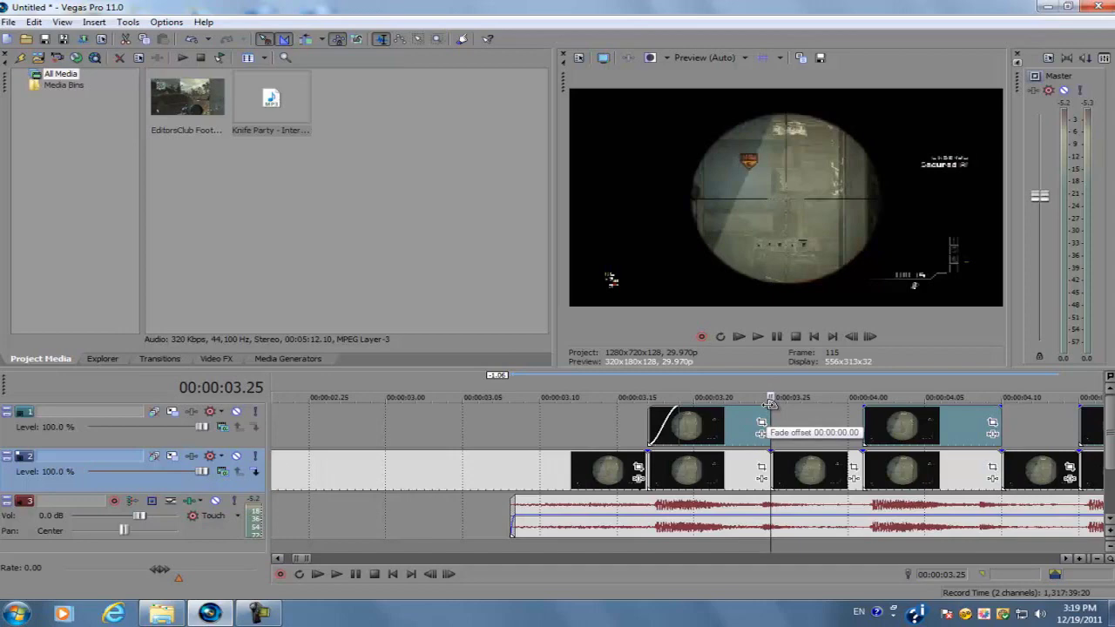
left_click_drag(771, 405, 702, 423)
left_click_drag(864, 407, 936, 408)
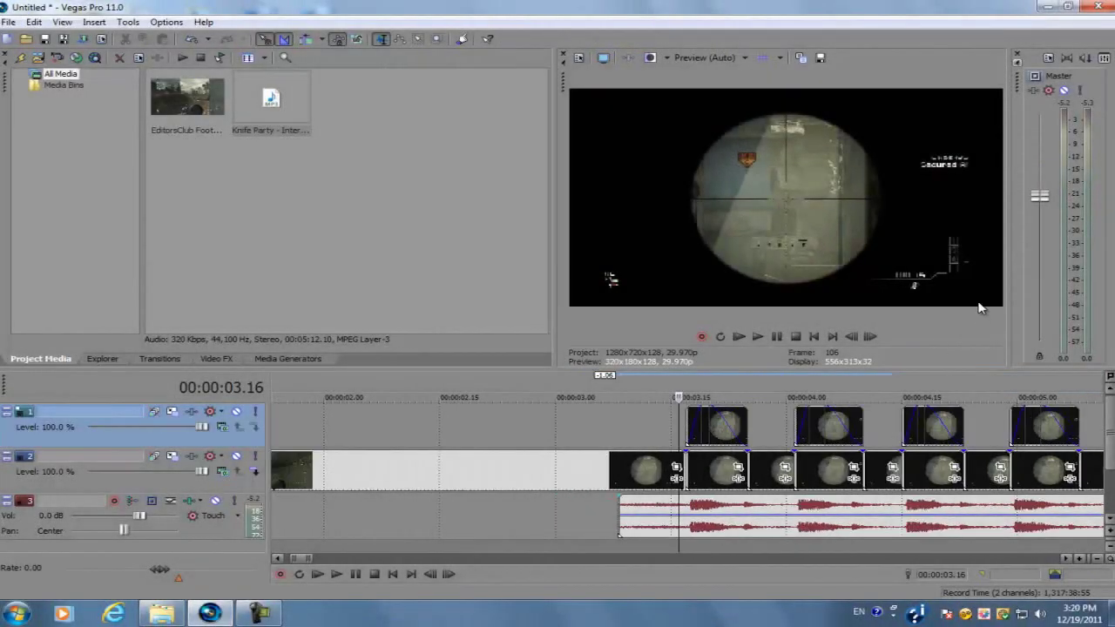
Play the strong-beat section from 00:00:03.16 and examine the first faded copy frame by frame from 00:00:03.17 to 00:00:03.23
key("space")
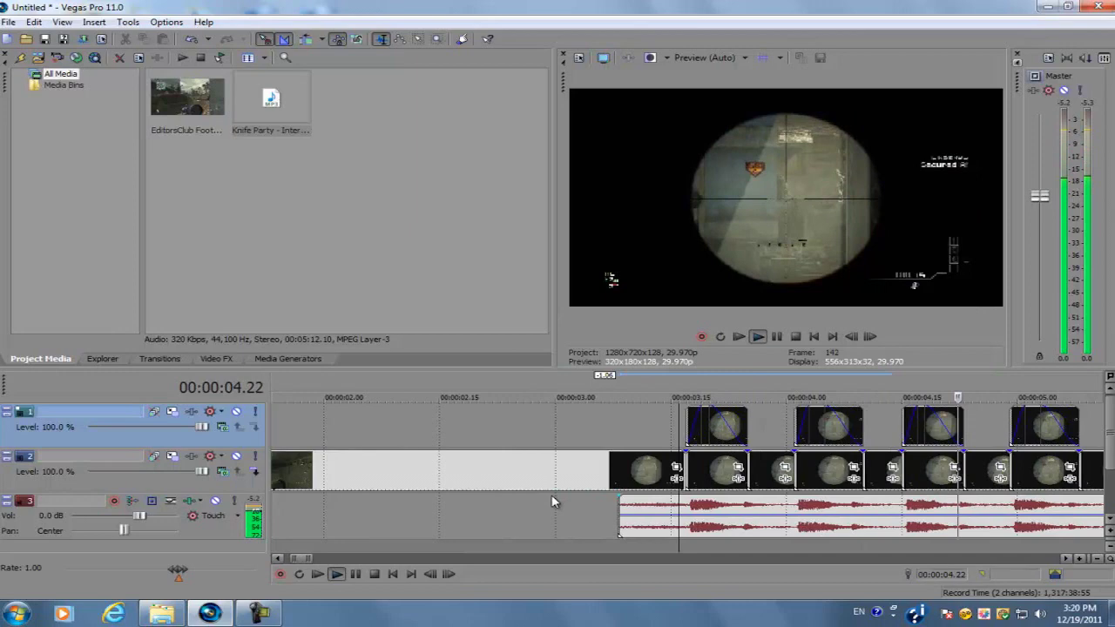
key("space")
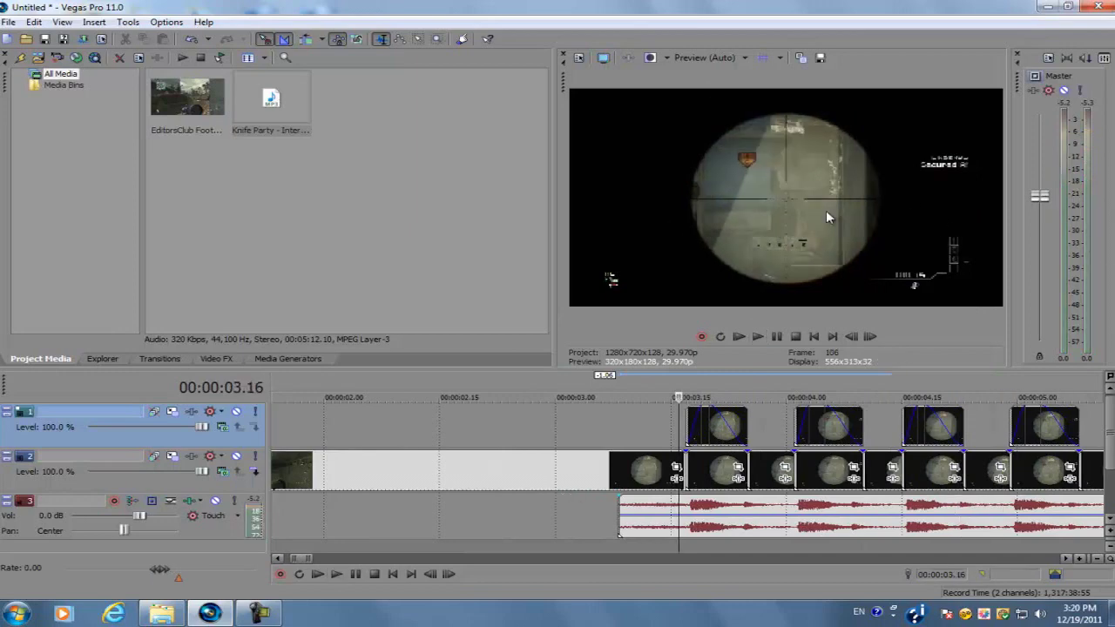
left_click(687, 458)
scroll(696, 458, "up", 3)
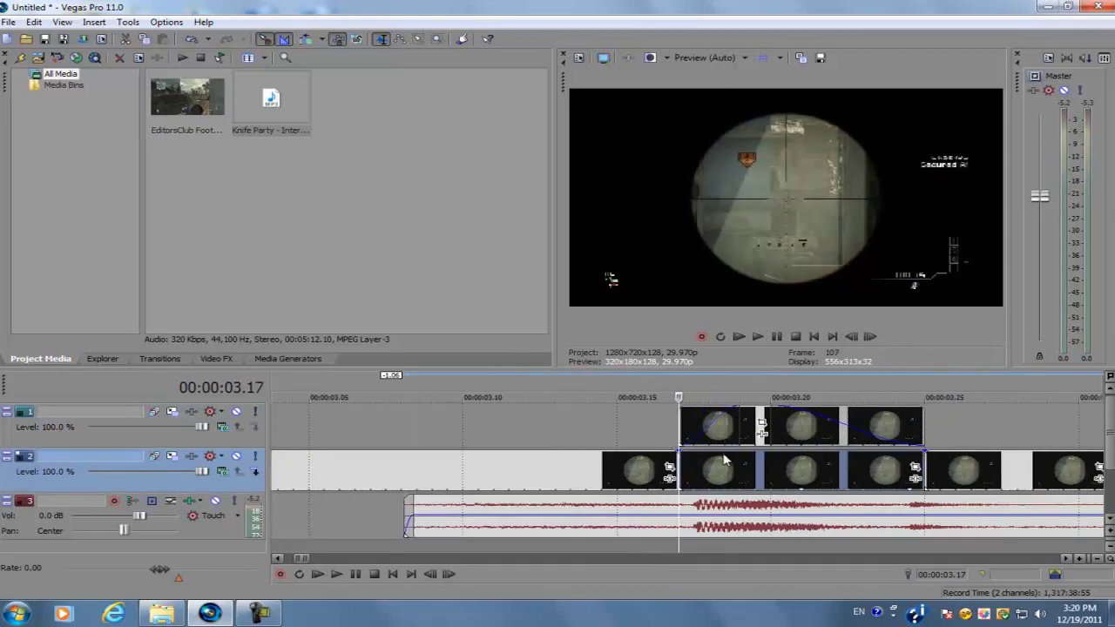
key("Right")
key("Right")
key("Right")
key("Right")
key("Right")
key("Right")
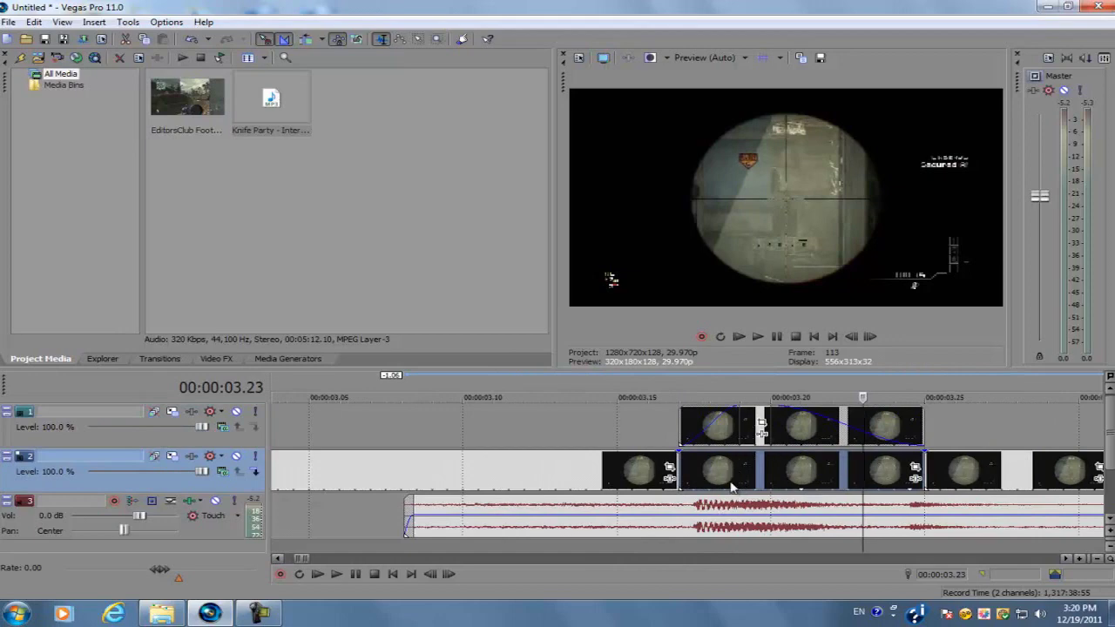
Open Event Pan/Crop for the first copied segment and enable its mask at 00:00:00.00
left_click(747, 427)
scroll(662, 422, "up", 2)
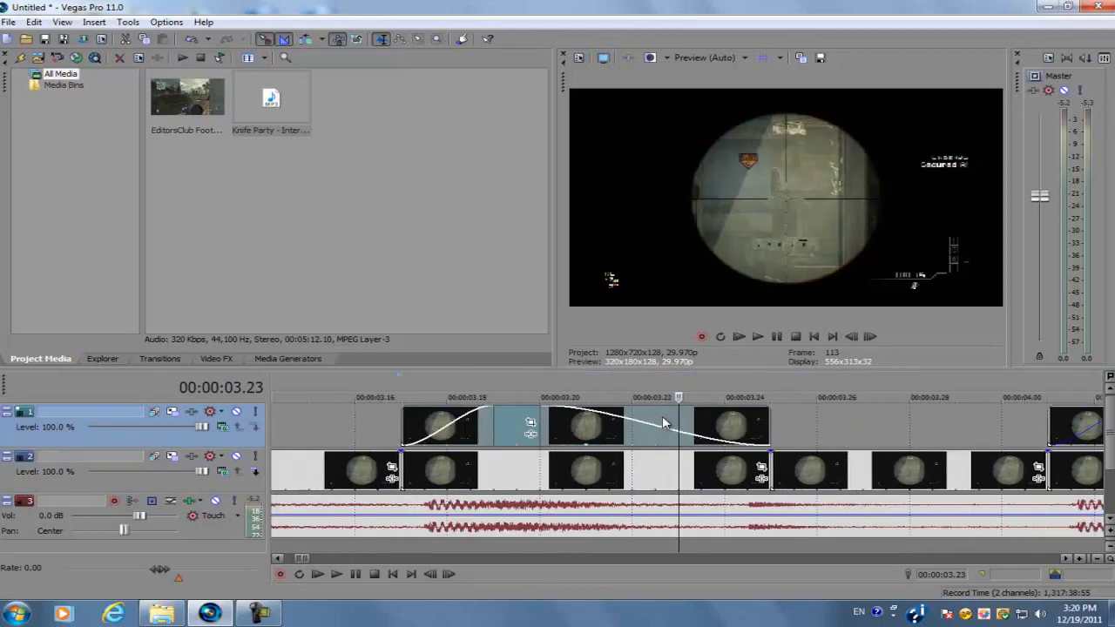
left_click(490, 420)
scroll(714, 440, "up", 2)
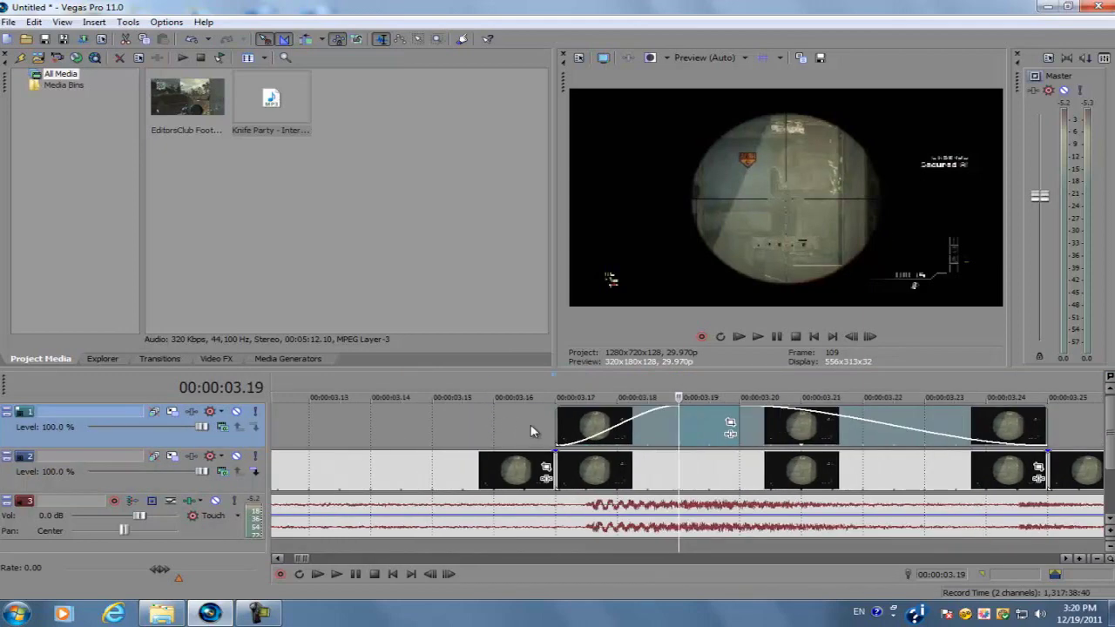
left_click(730, 425)
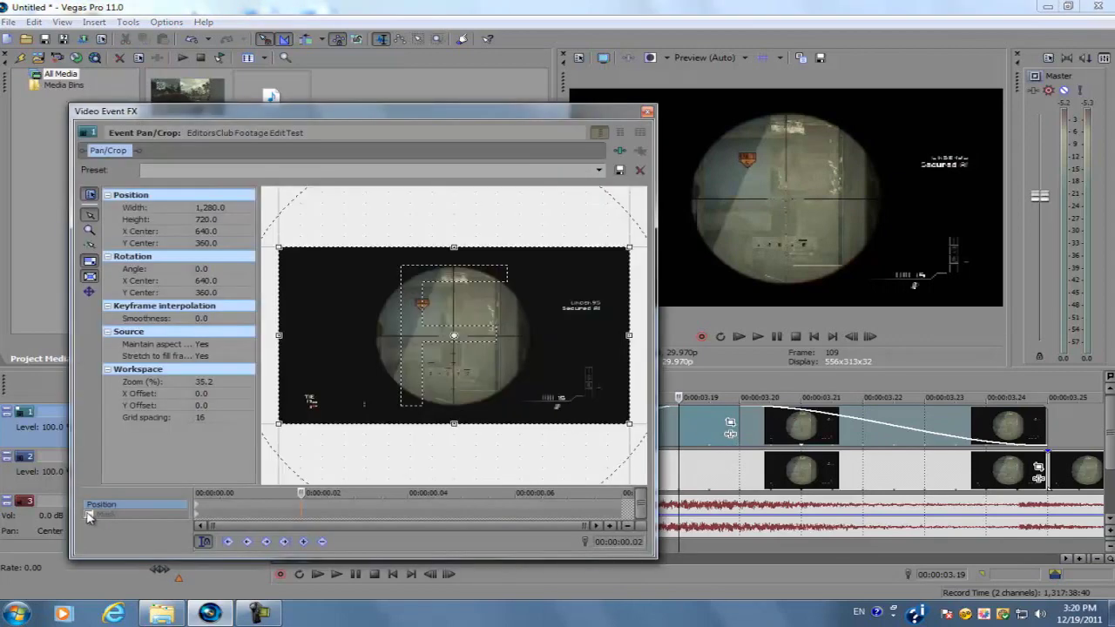
left_click_drag(299, 493, 184, 488)
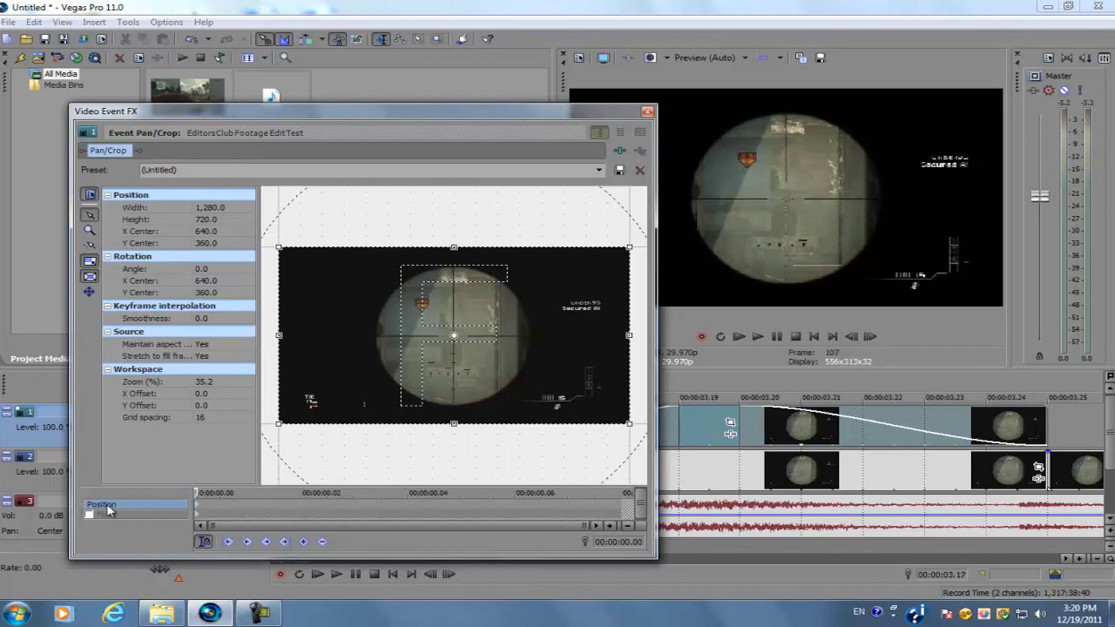
left_click(91, 517)
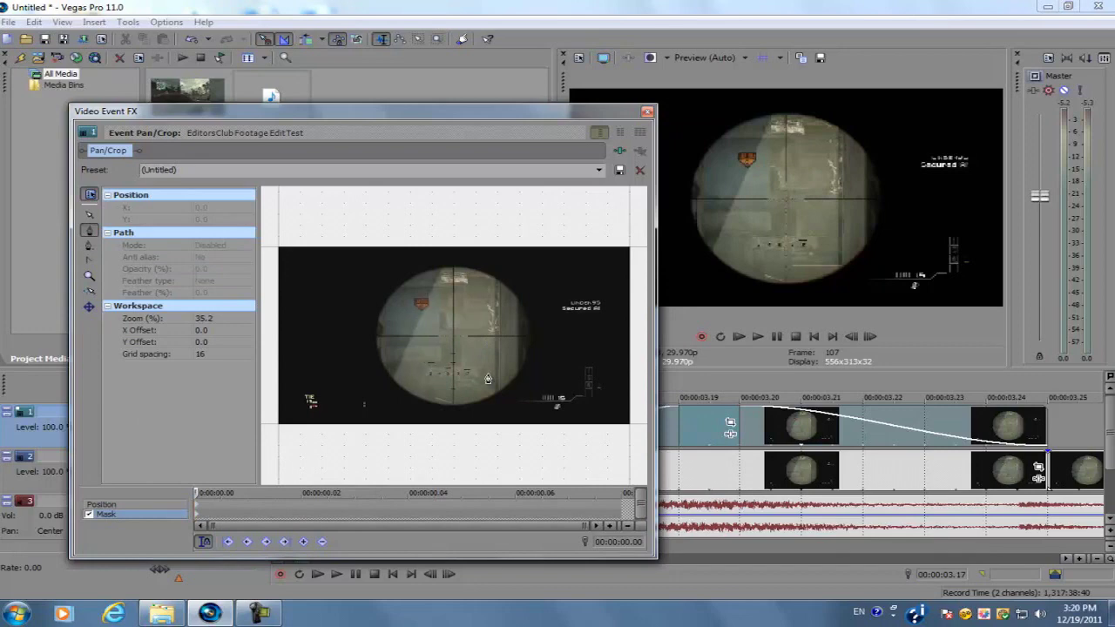
Draw a closed mask around the upper-left quarter of the scope, following its curved rim and the crosshair lines
scroll(484, 376, "up", 4)
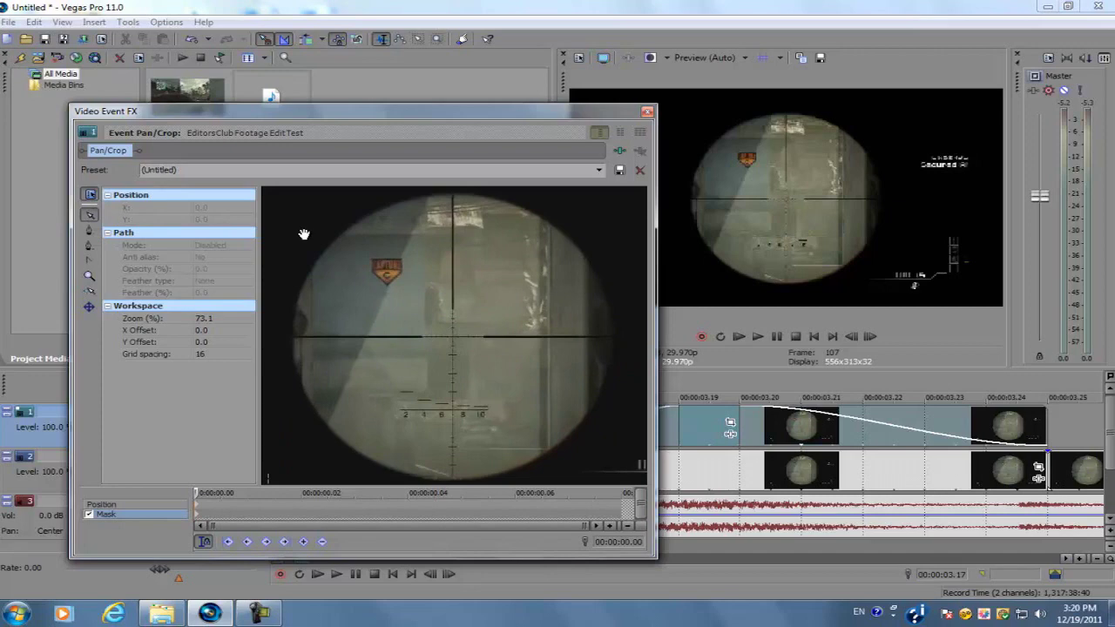
scroll(304, 232, "up", 1)
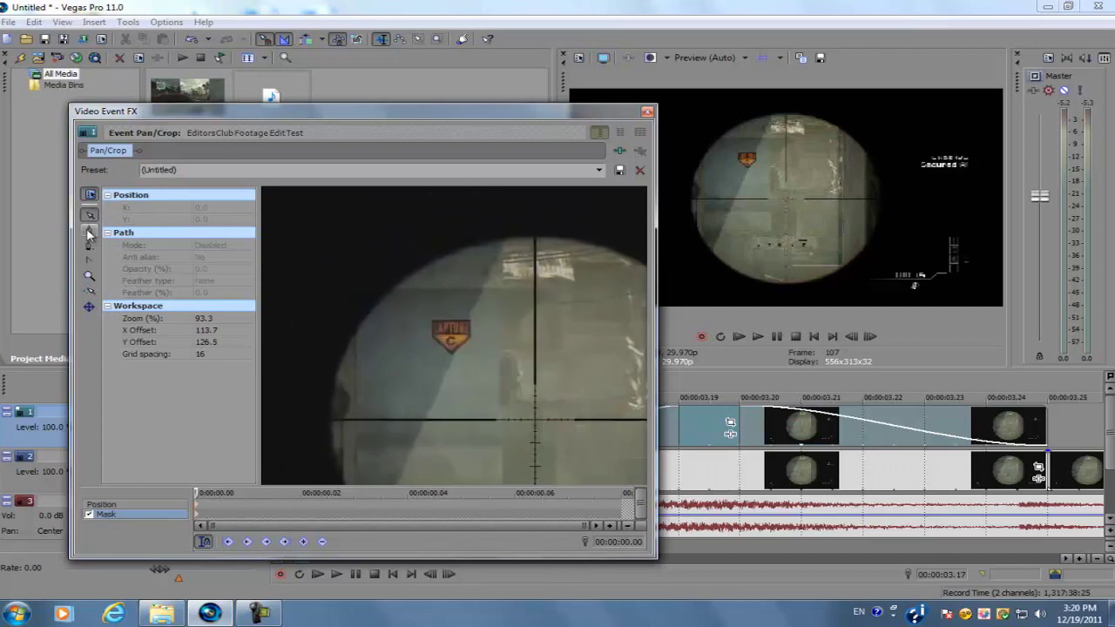
left_click(535, 425)
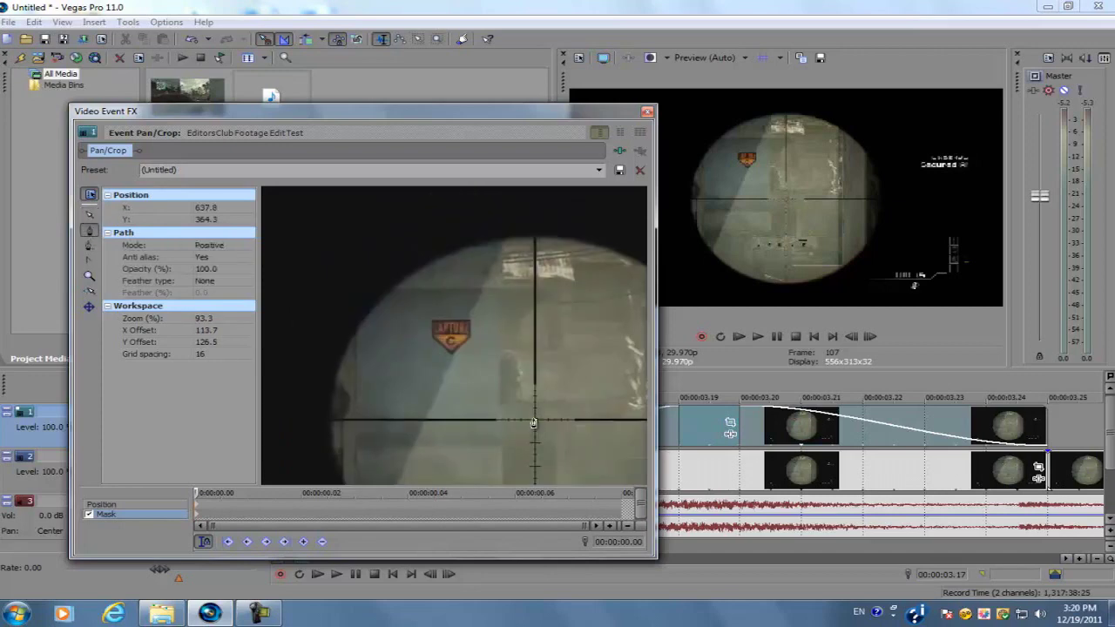
left_click(535, 238)
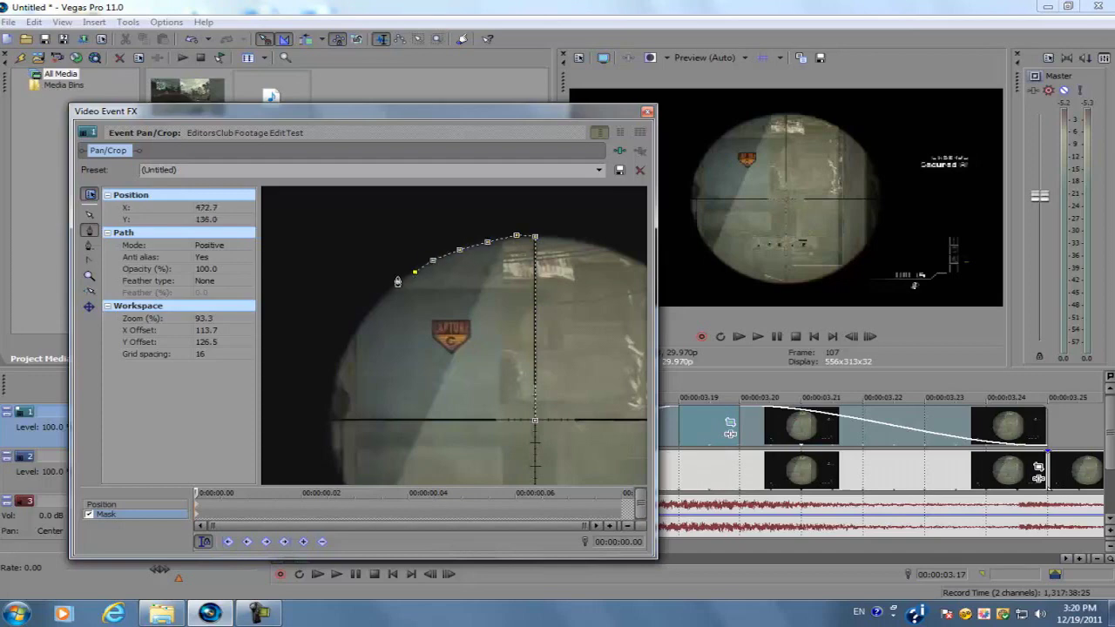
left_click_drag(385, 299, 334, 387)
left_click(534, 421)
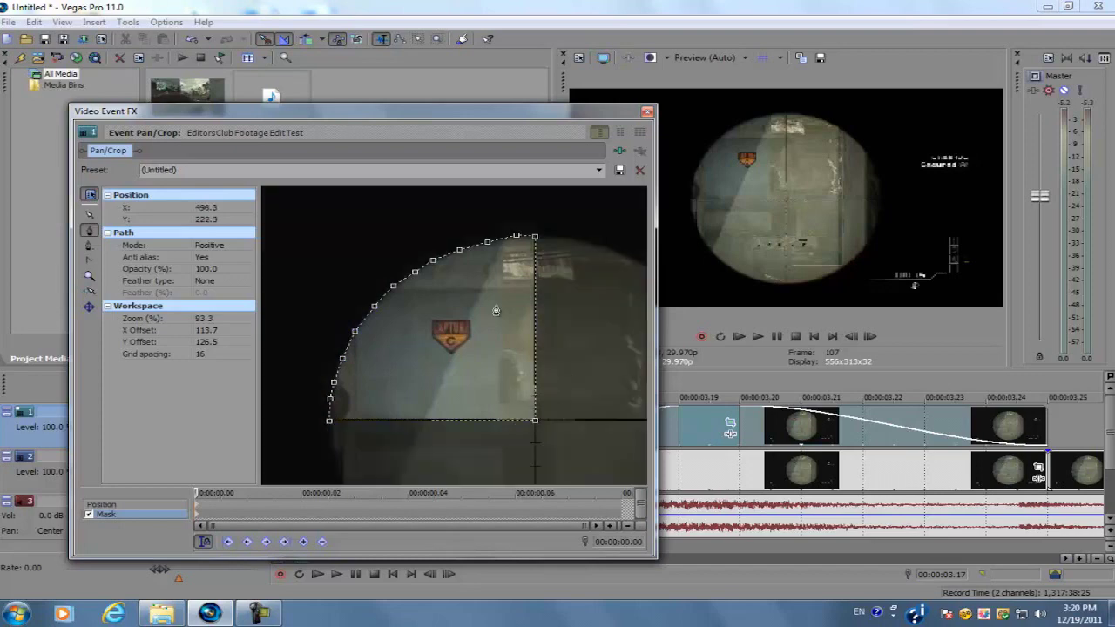
left_click(538, 426)
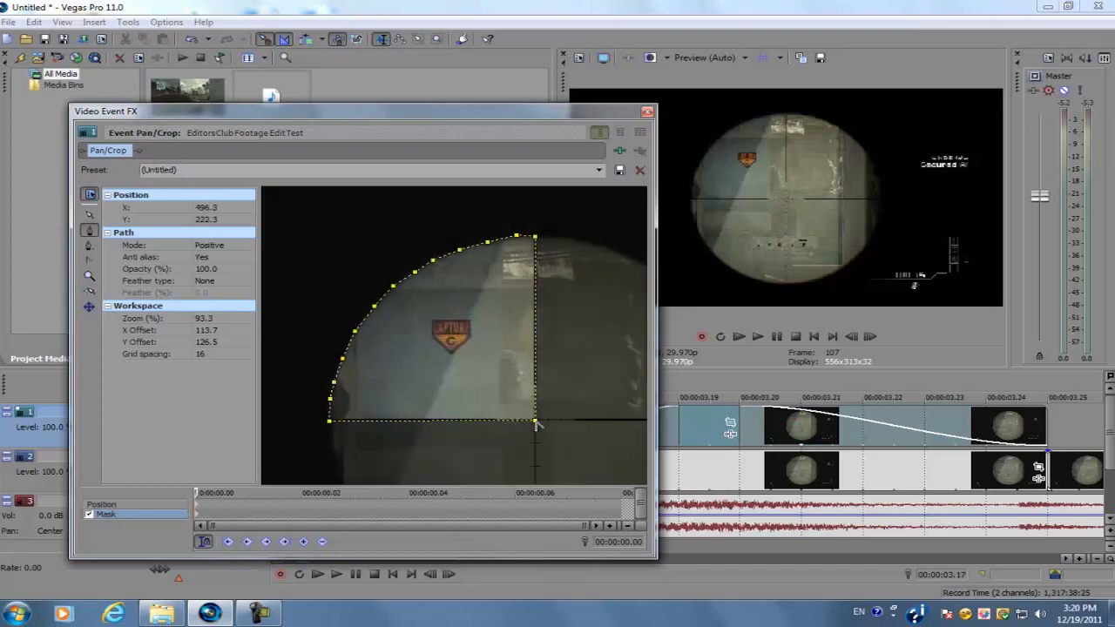
left_click(536, 413)
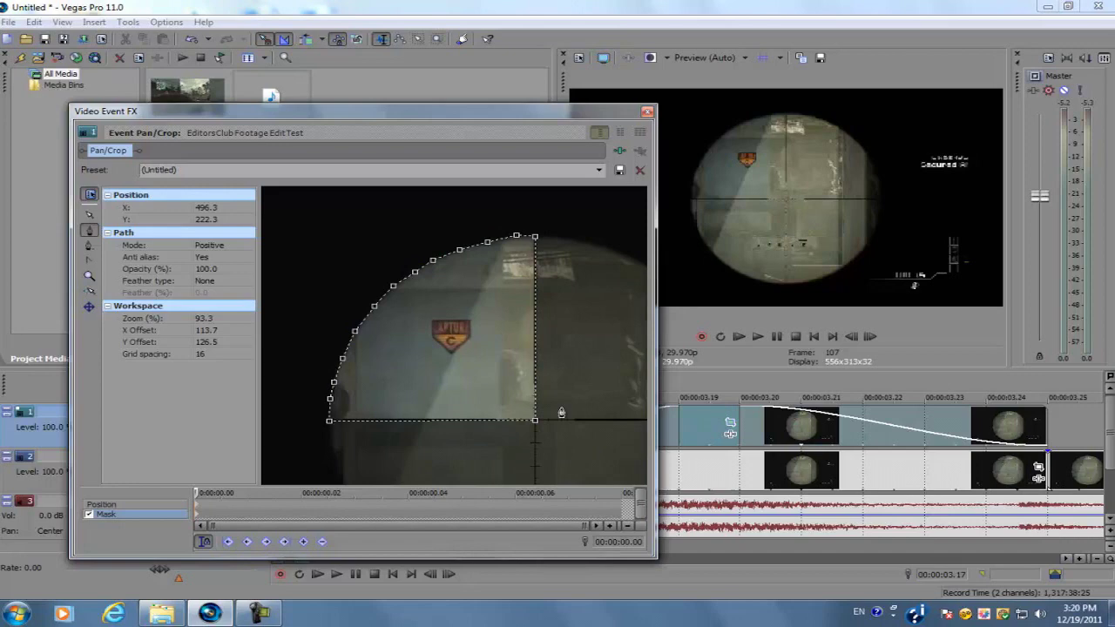
Set the mask's feather type to Both and its feather amount to 1%
left_click(209, 280)
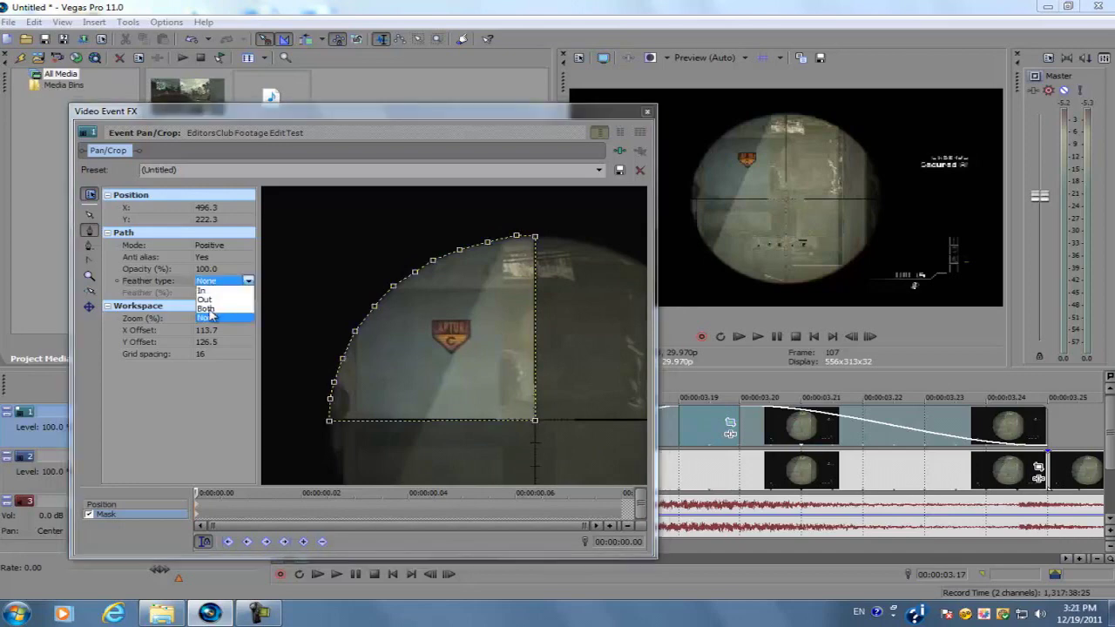
left_click(206, 308)
left_click(213, 293)
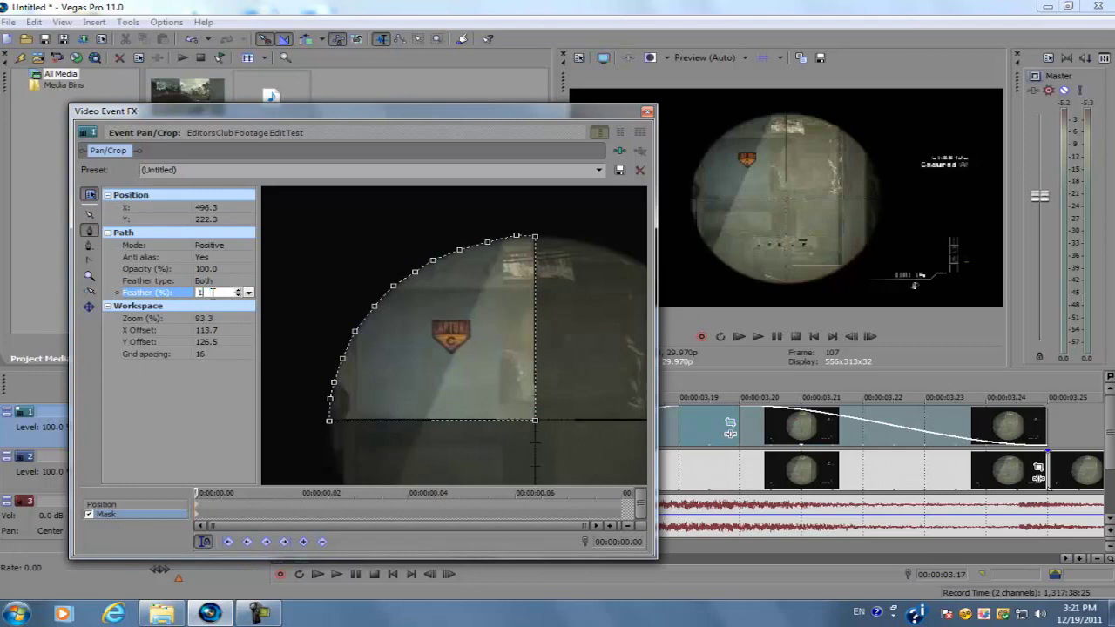
type("1")
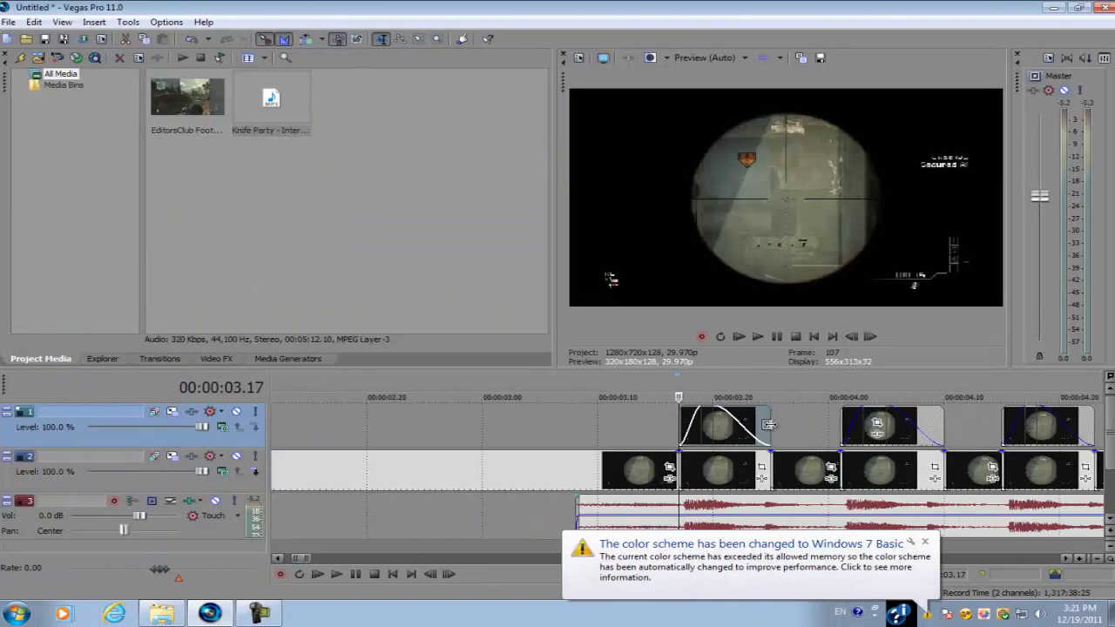
Open Event Pan/Crop for the second copied segment and enable its mask, with the upper scope area framed closely
left_click(841, 423)
scroll(841, 424, "up", 3)
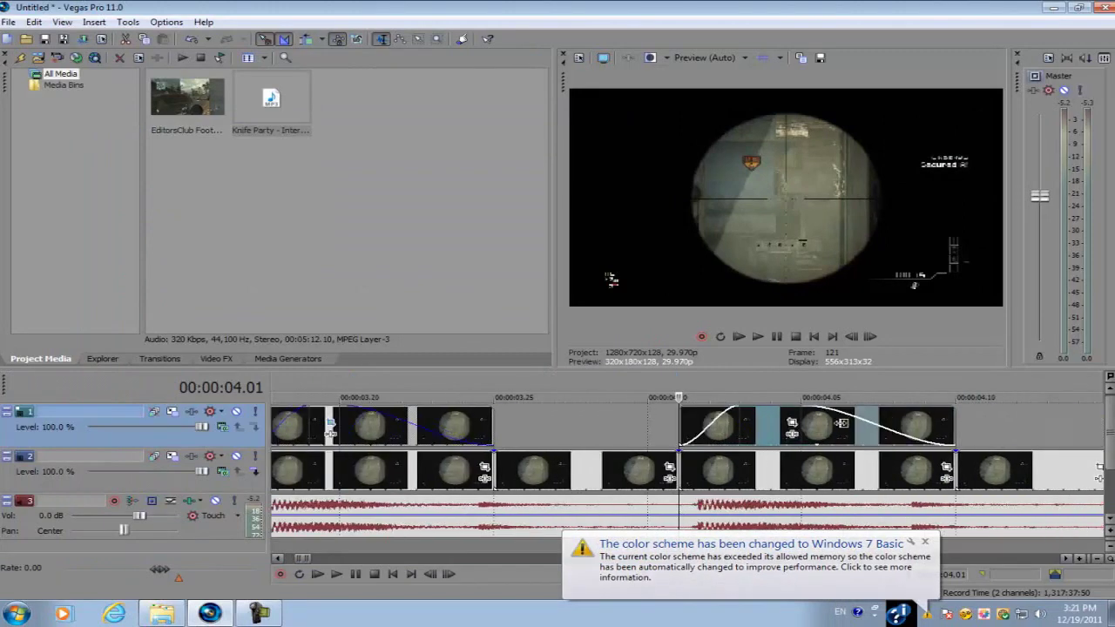
left_click(792, 423)
left_click(88, 514)
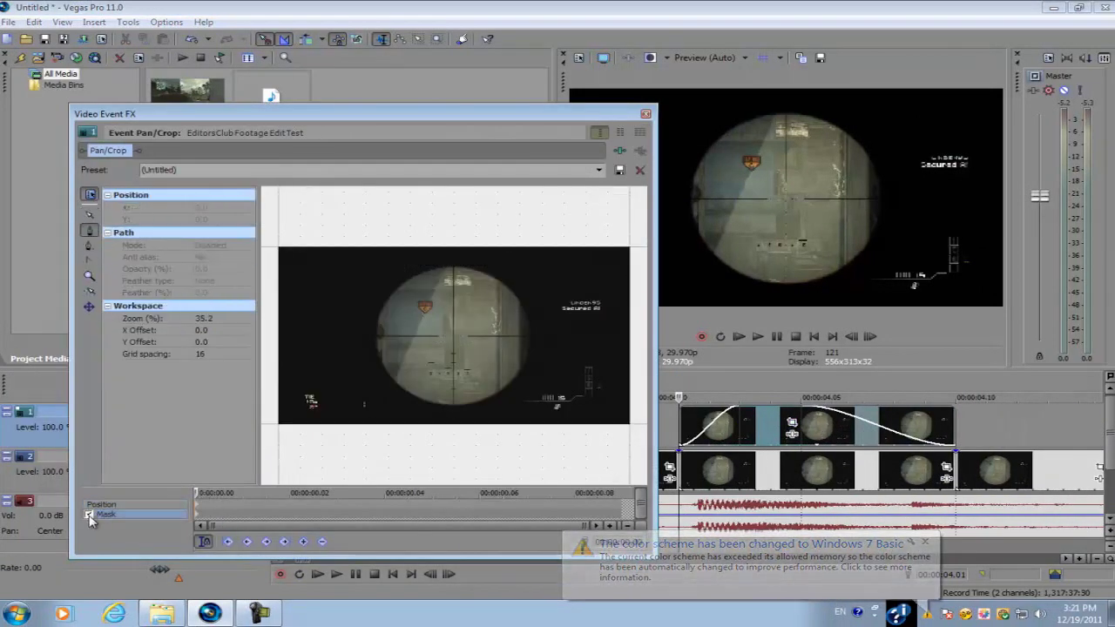
scroll(433, 352, "up", 2)
scroll(433, 351, "up", 3)
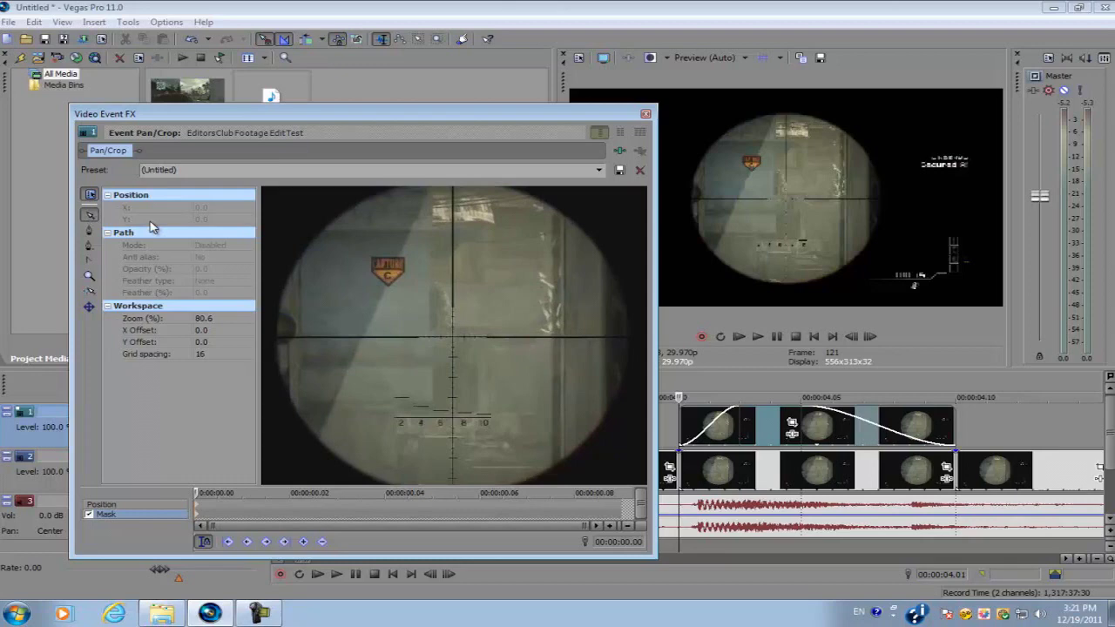
left_click_drag(294, 239, 258, 278)
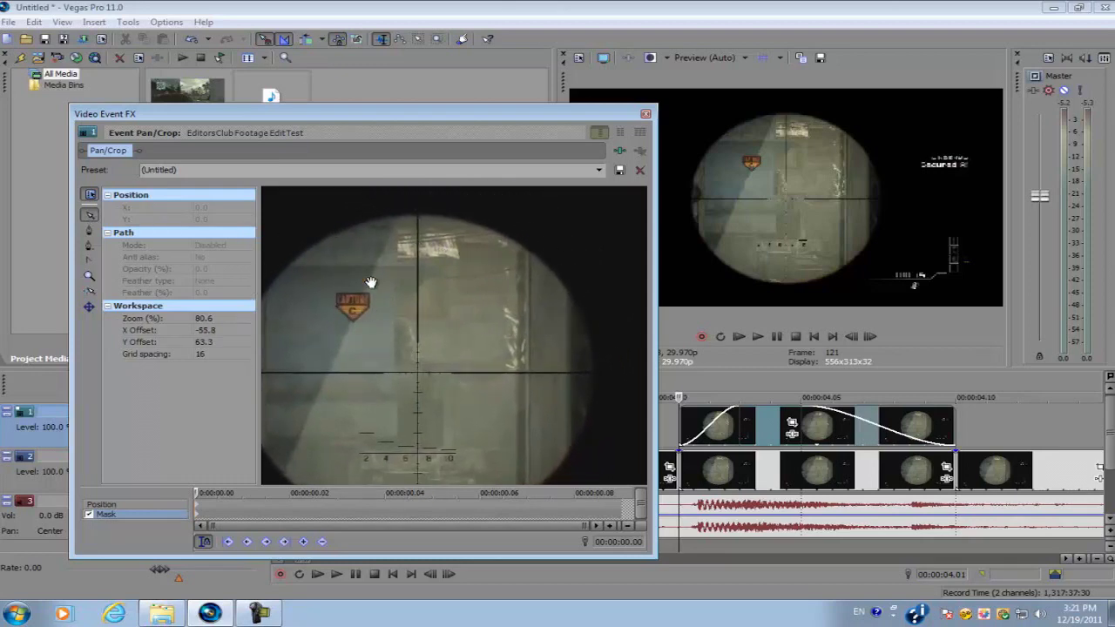
Draw a closed mask around the upper-right quarter of the scope, following its curved rim and crosshair lines, and feather its edges
left_click(89, 231)
left_click(418, 372)
left_click(418, 215)
left_click(463, 219)
left_click(494, 232)
left_click(521, 244)
left_click(546, 262)
left_click(563, 285)
left_click(593, 371)
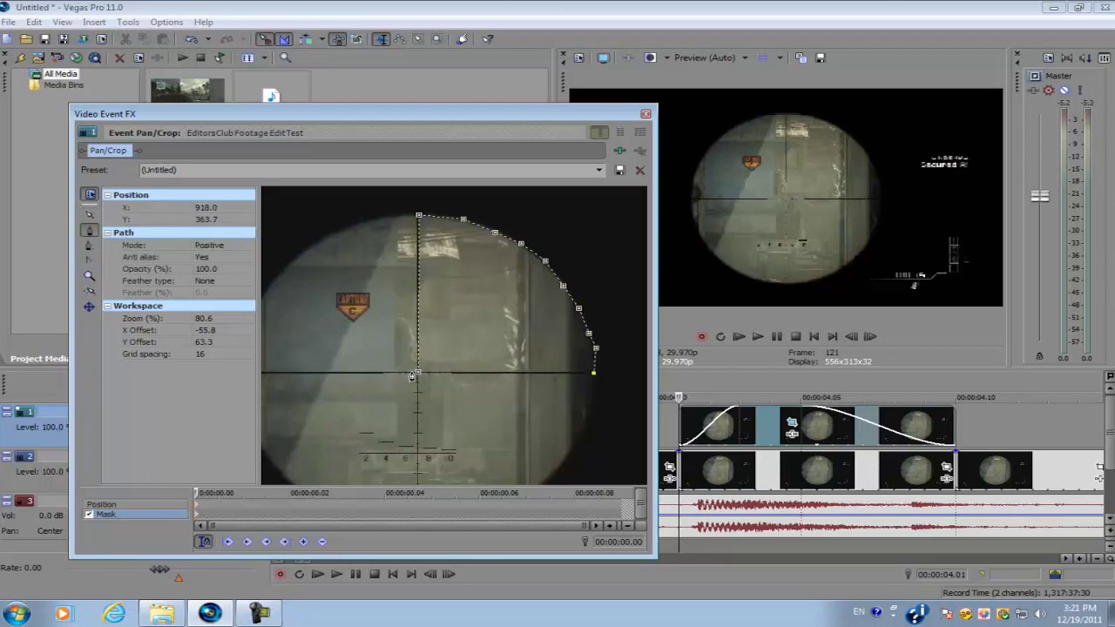
left_click(419, 372)
left_click(206, 281)
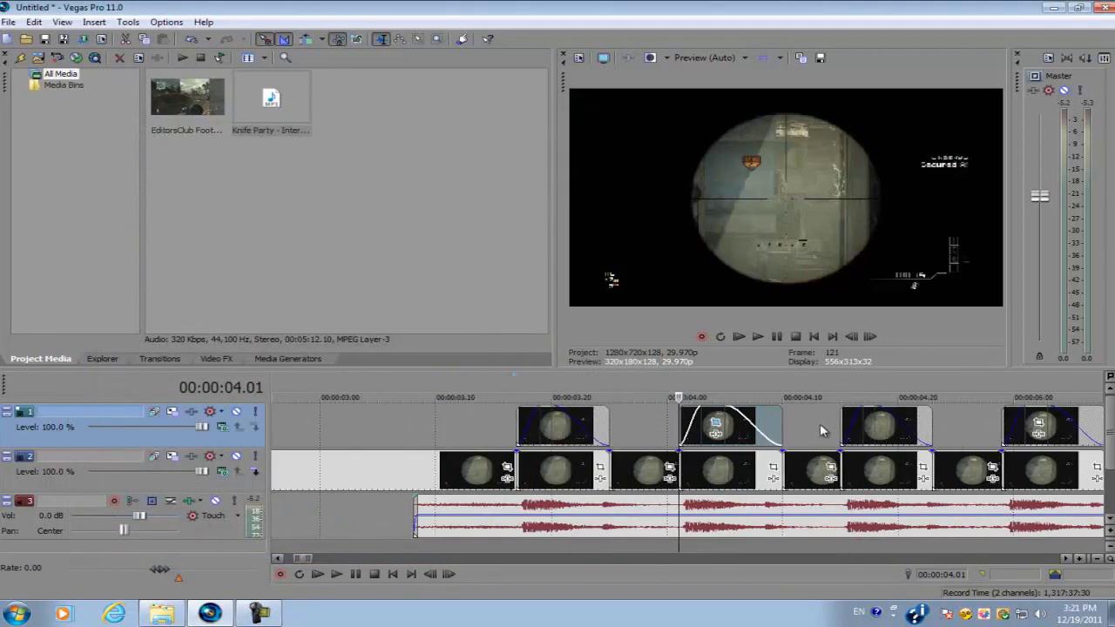
Open Event Pan/Crop for the third copied segment
left_click(843, 424)
scroll(843, 424, "up", 4)
left_click(808, 425)
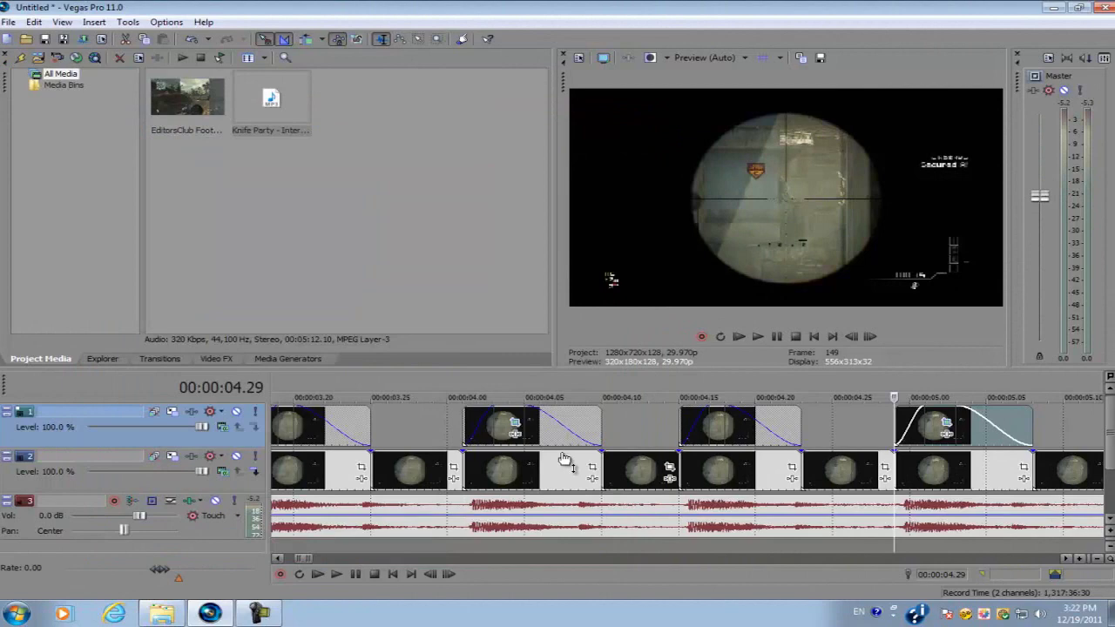
Mute the lower video track to examine the masked quarters of the second and first copies on their own, and unmute it
scroll(562, 454, "down", 4)
left_click(570, 427)
scroll(570, 426, "up", 4)
left_click(708, 426)
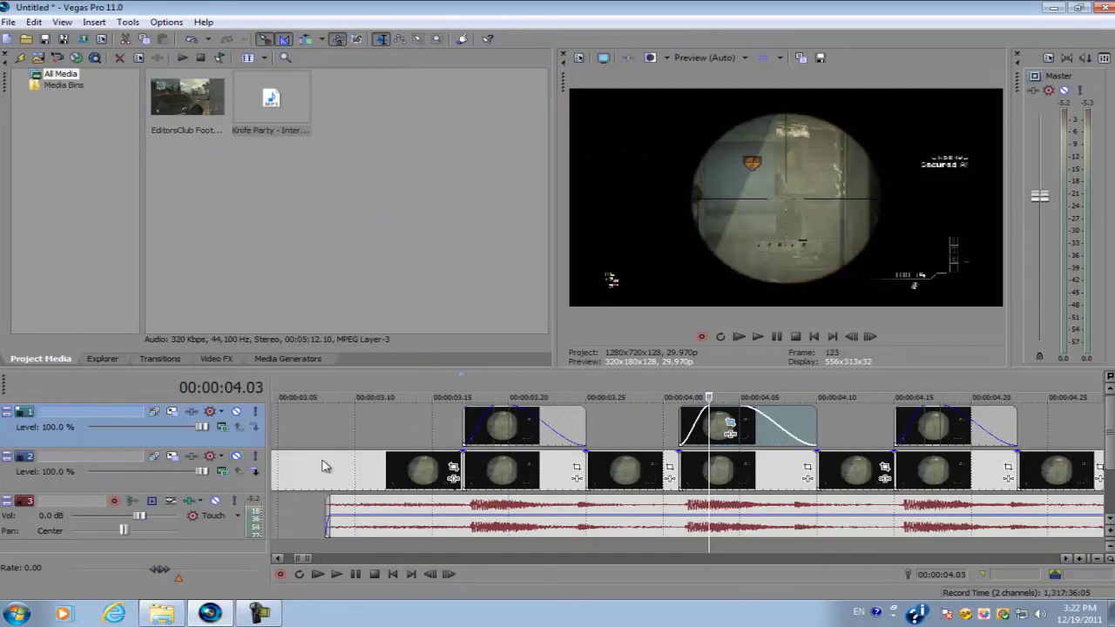
left_click(236, 456)
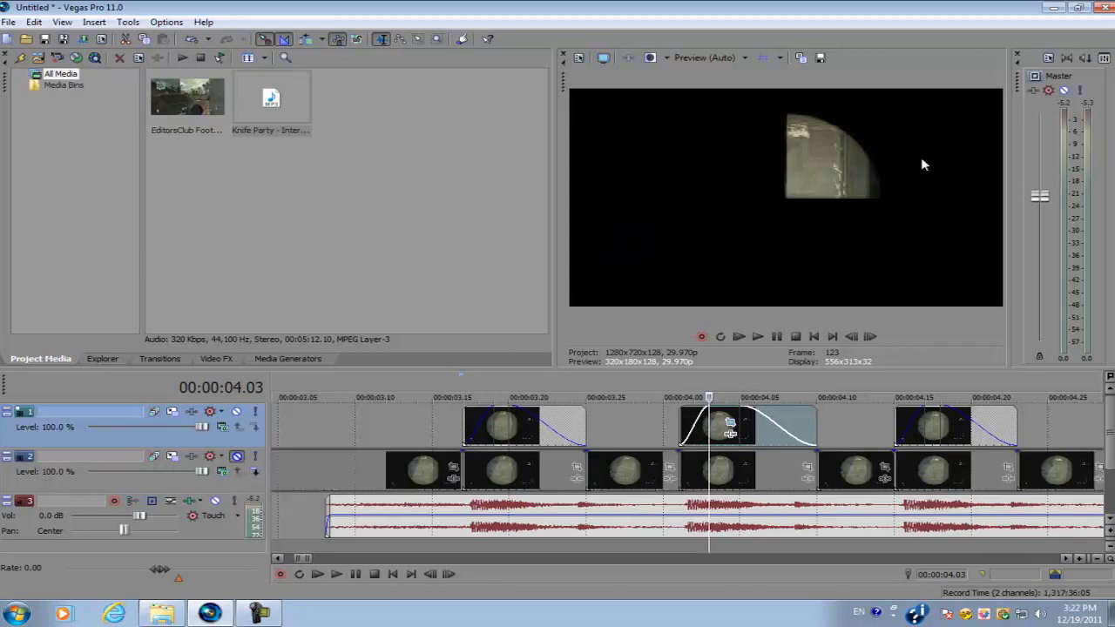
left_click(495, 426)
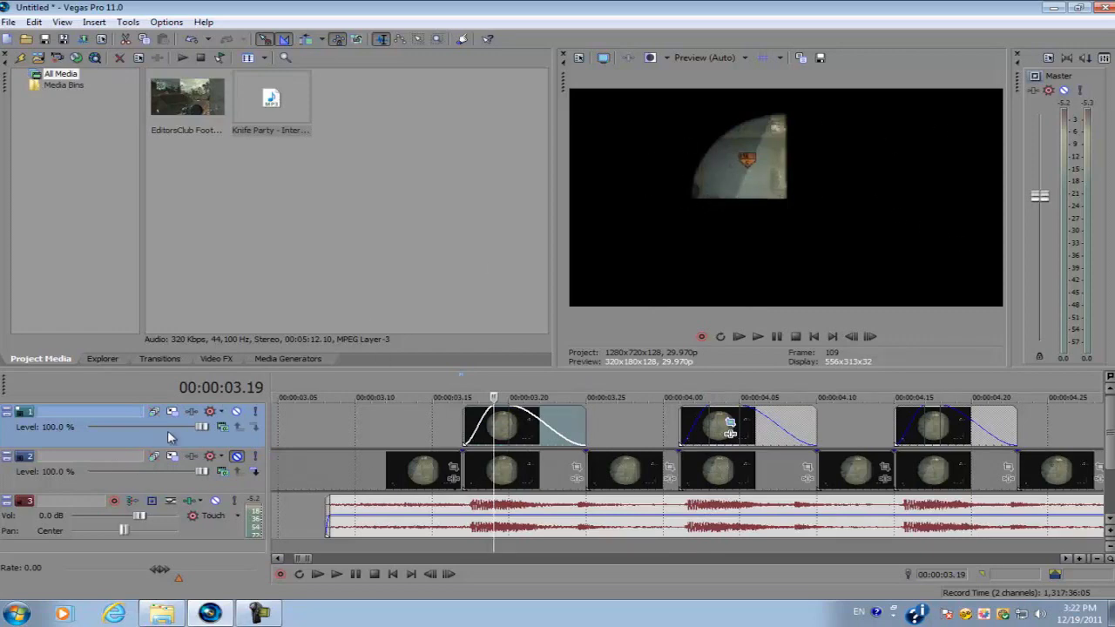
left_click(228, 461)
left_click(236, 456)
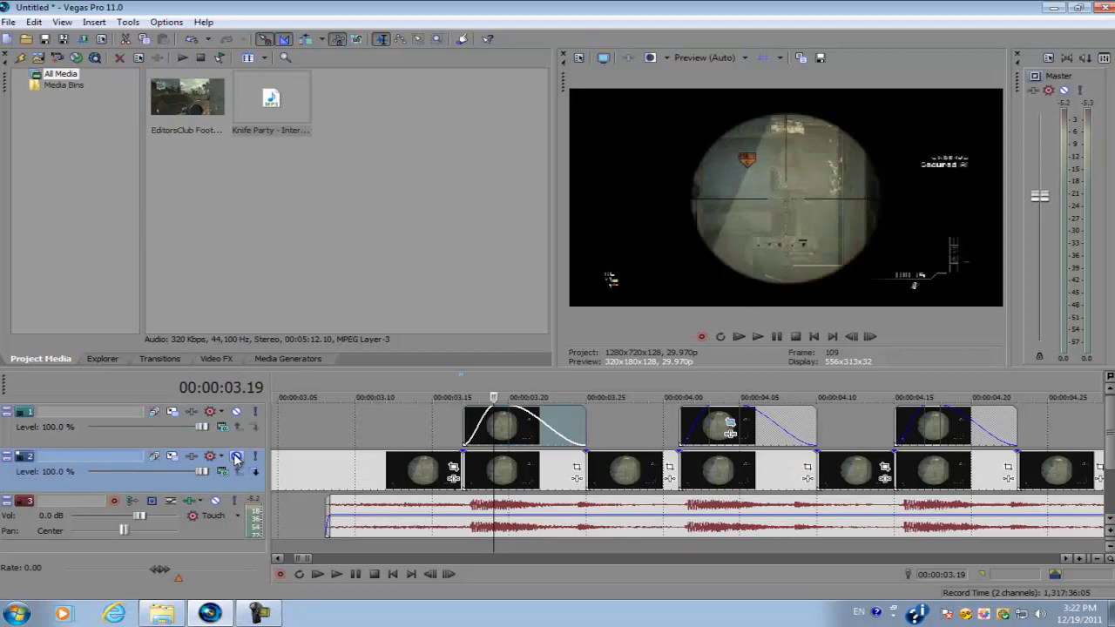
left_click(236, 457)
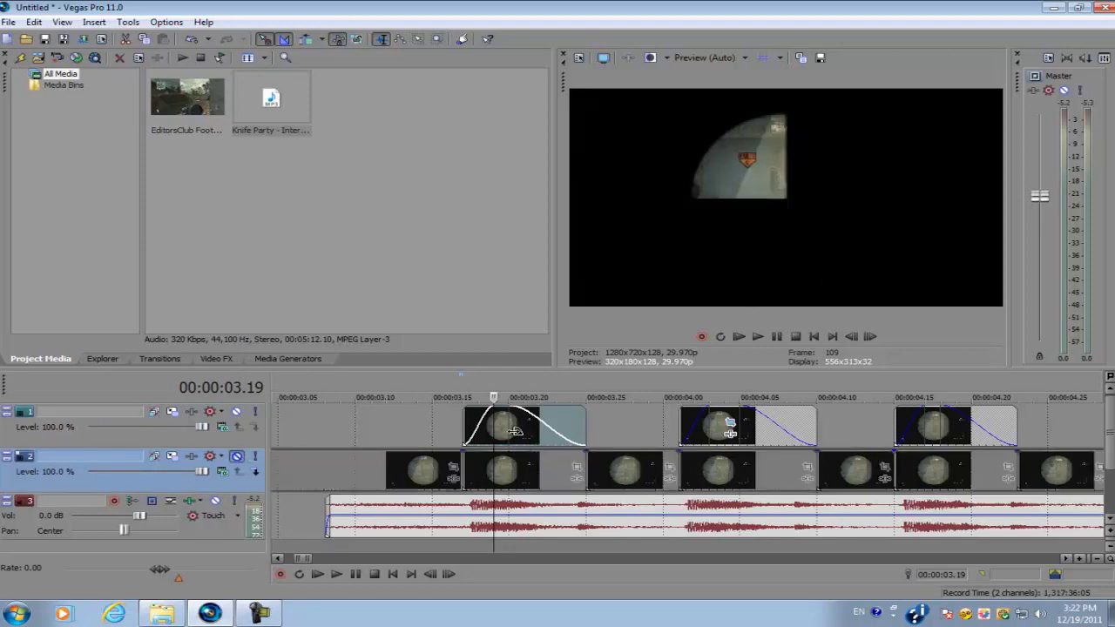
key("Right")
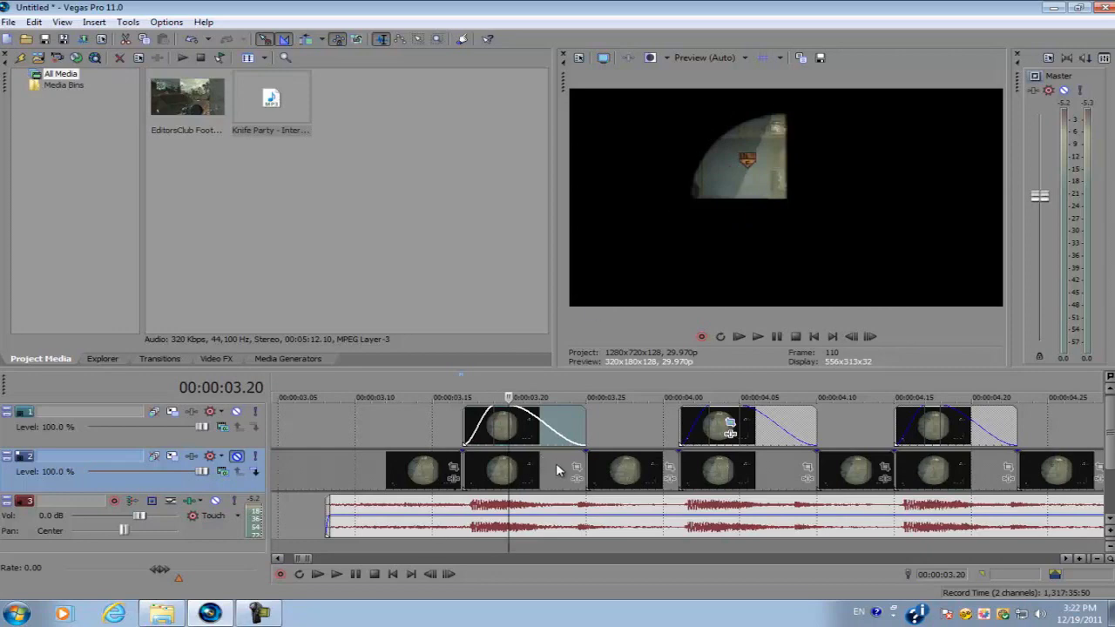
left_click(236, 456)
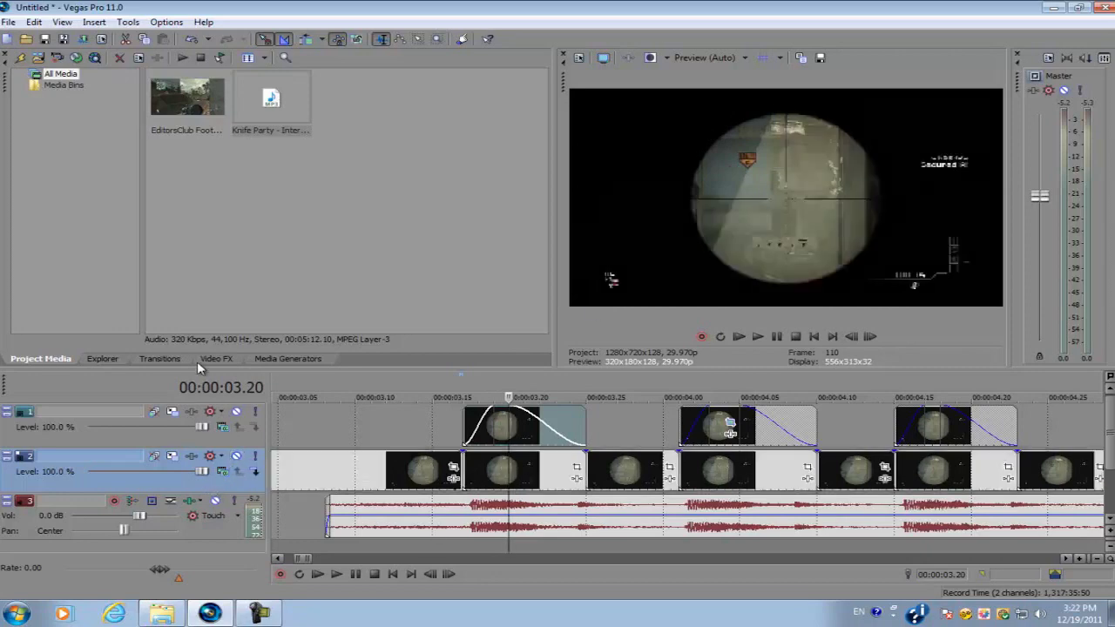
Apply the default Color Corrector effect to the first copied segment on the upper video track
left_click(212, 360)
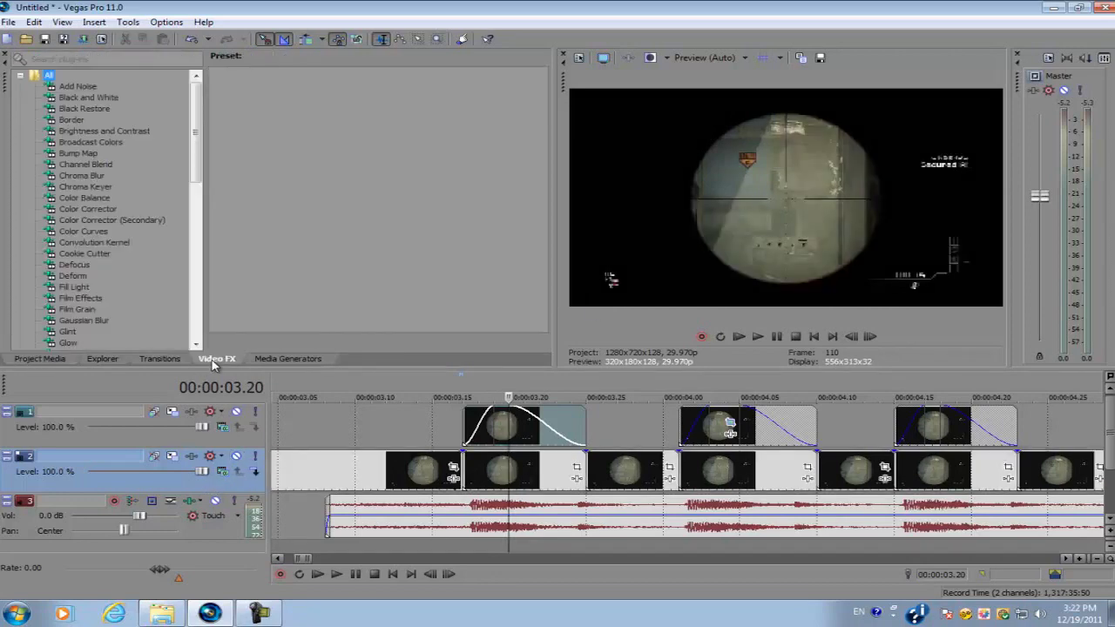
left_click(96, 211)
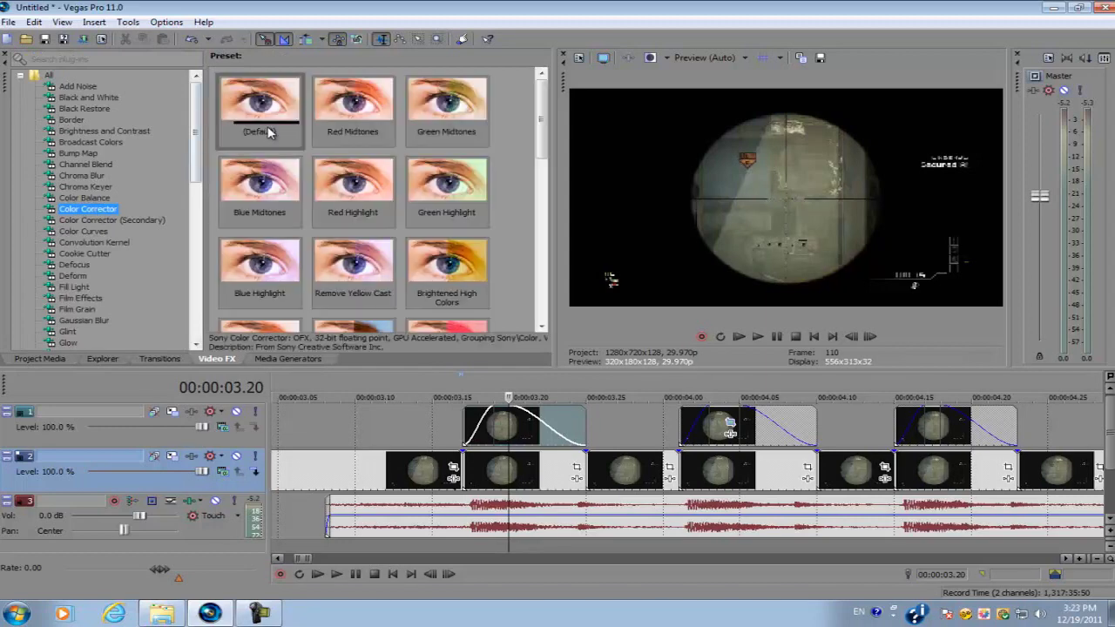
left_click_drag(258, 105, 291, 141)
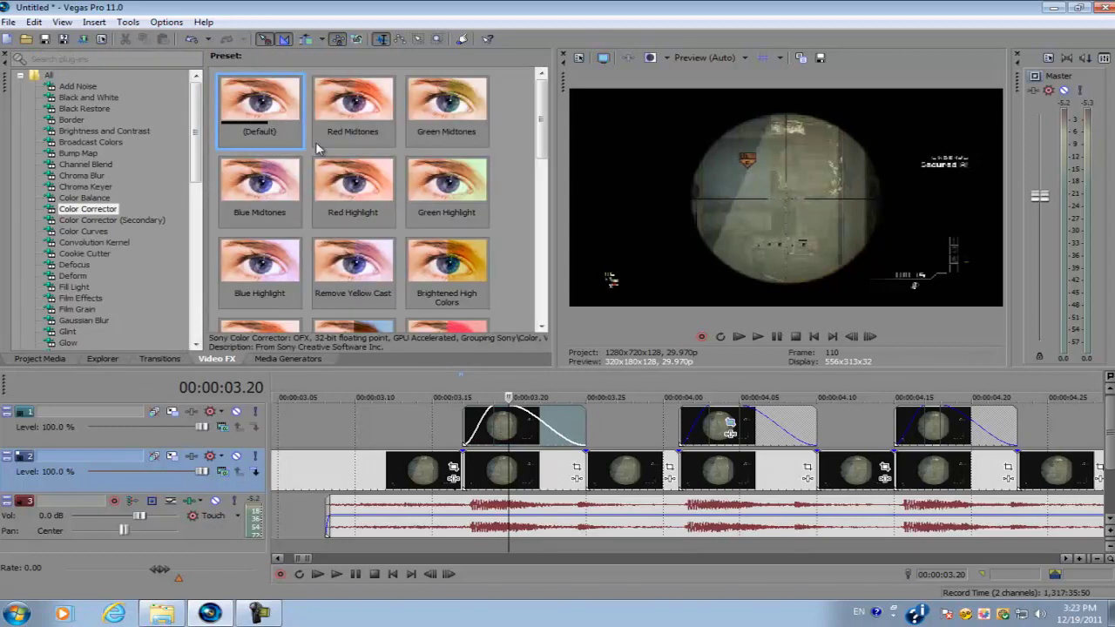
left_click(495, 419)
scroll(504, 420, "up", 3)
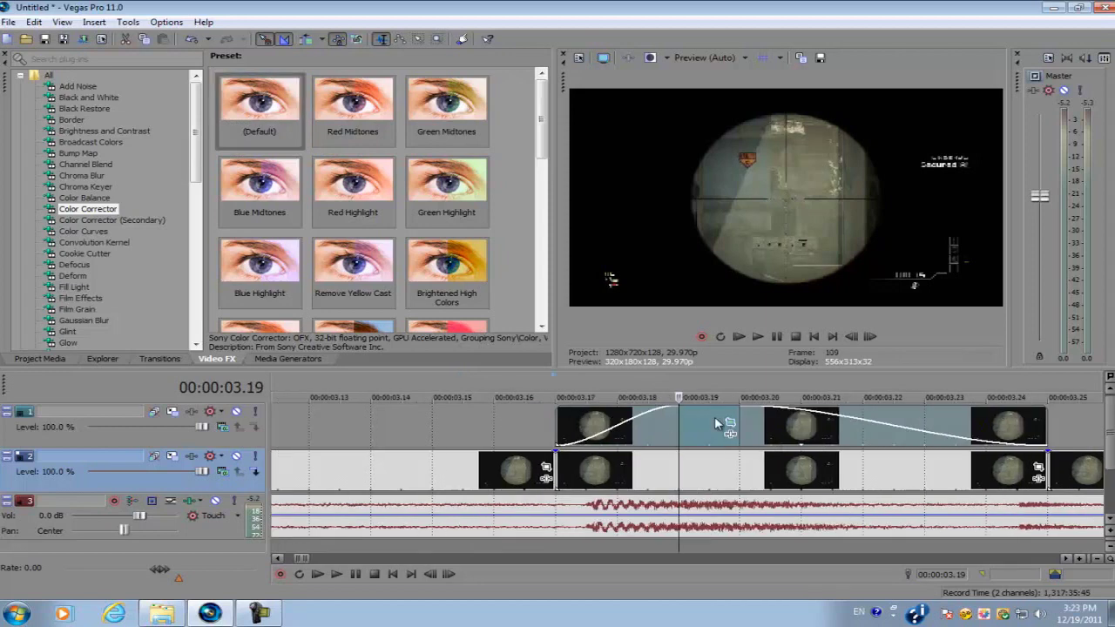
scroll(671, 416, "down", 3)
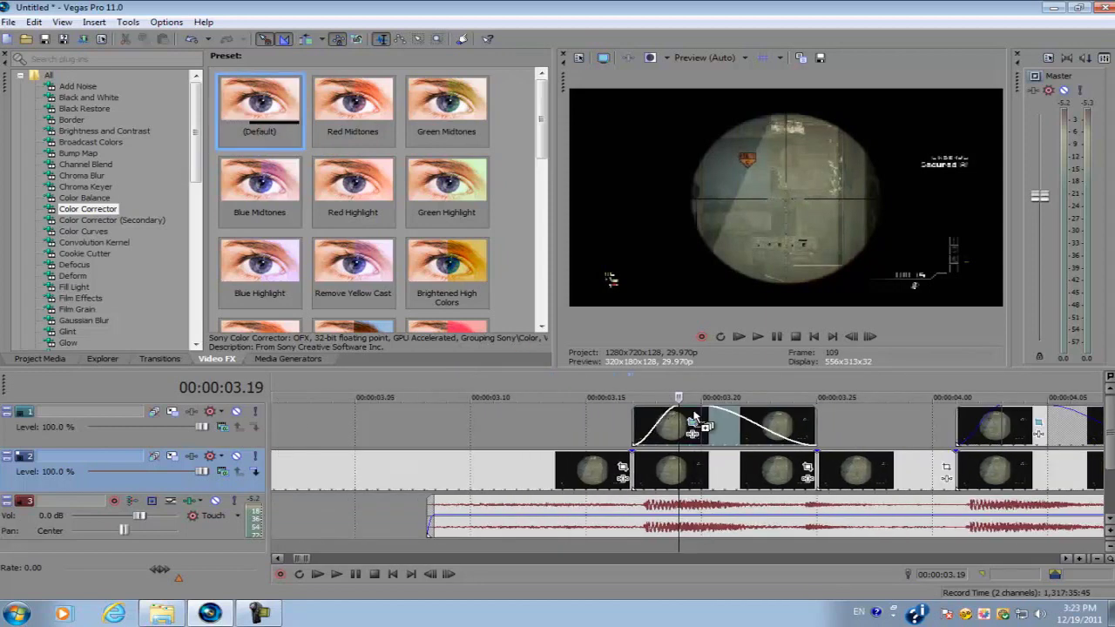
left_click(704, 424)
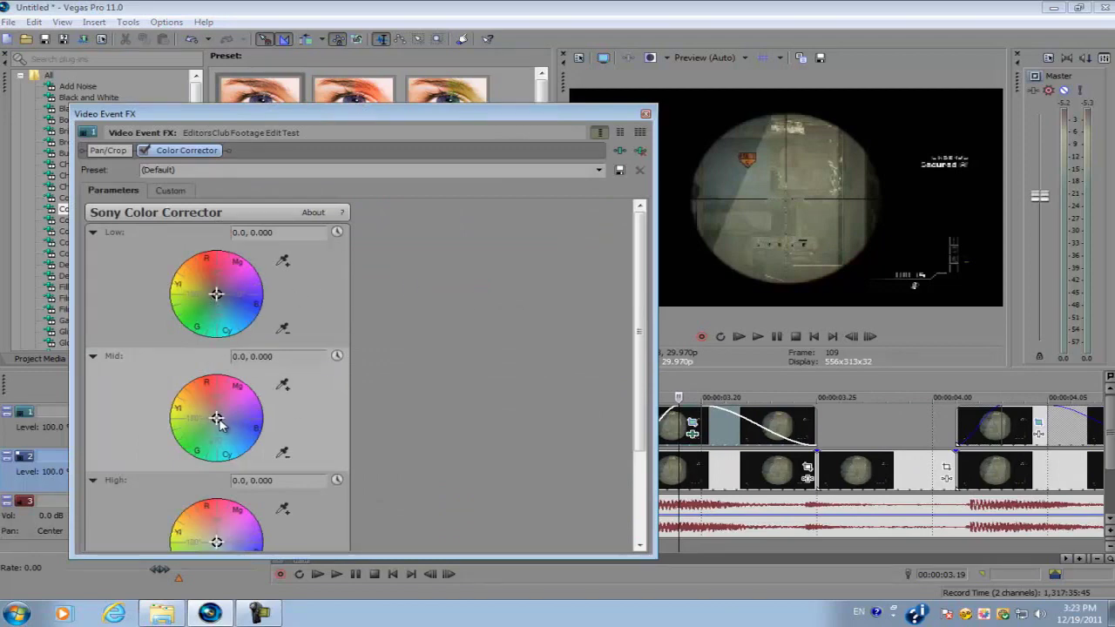
Set the first copy's Low color wheel to about 190.78, 0.0848 and its Mid wheel to a full red tint at 97.48, 1.000
mouse_move(218, 422)
left_mouse_down()
mouse_move(196, 380)
mouse_move(224, 413)
mouse_move(218, 422)
left_mouse_up()
left_click_drag(216, 296, 189, 266)
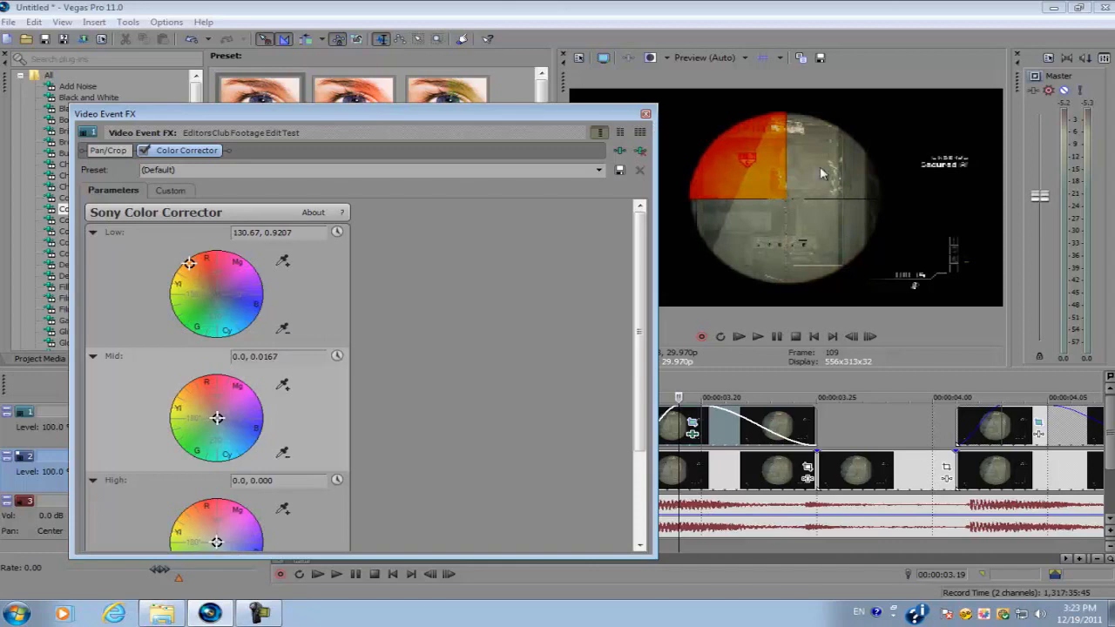
left_click_drag(190, 263, 213, 296)
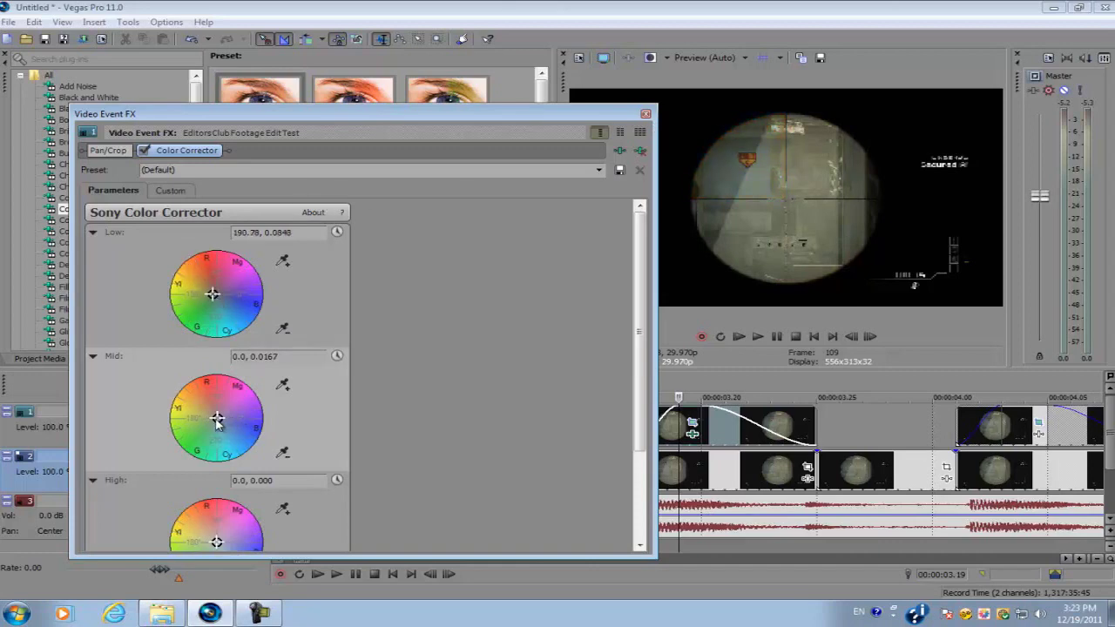
left_click_drag(217, 420, 210, 370)
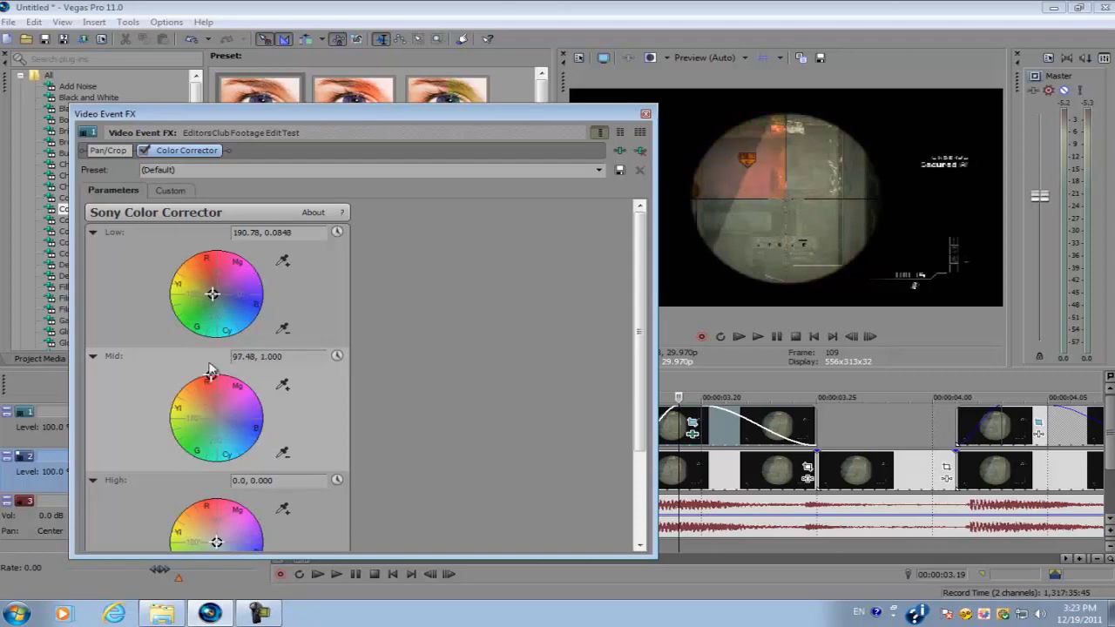
left_click_drag(638, 287, 638, 387)
left_click(645, 114)
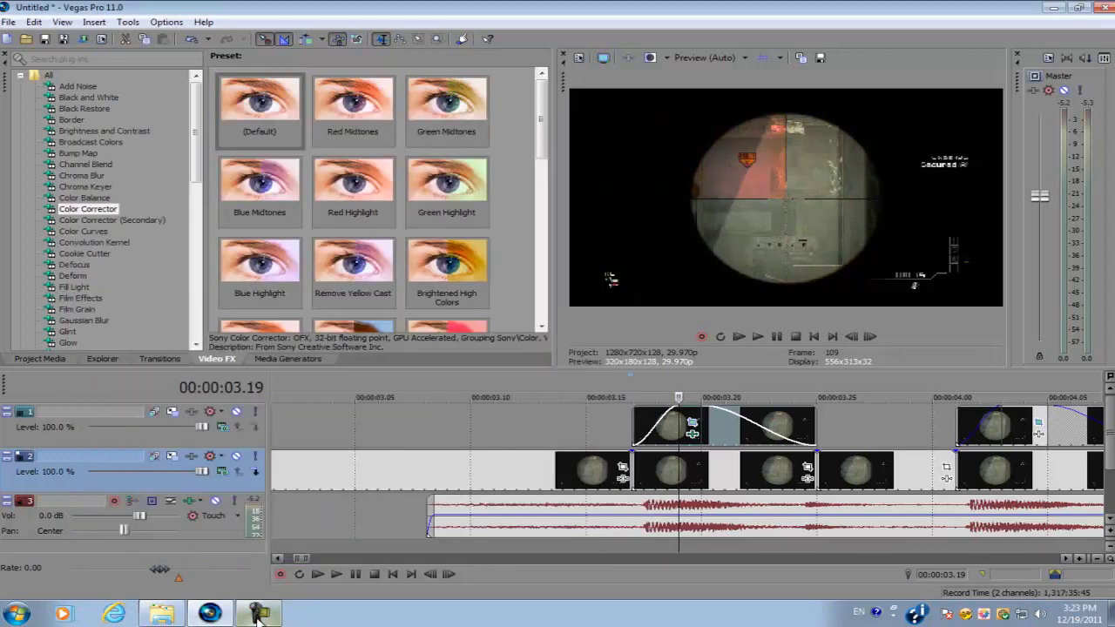
left_click(259, 612)
left_click(1051, 553)
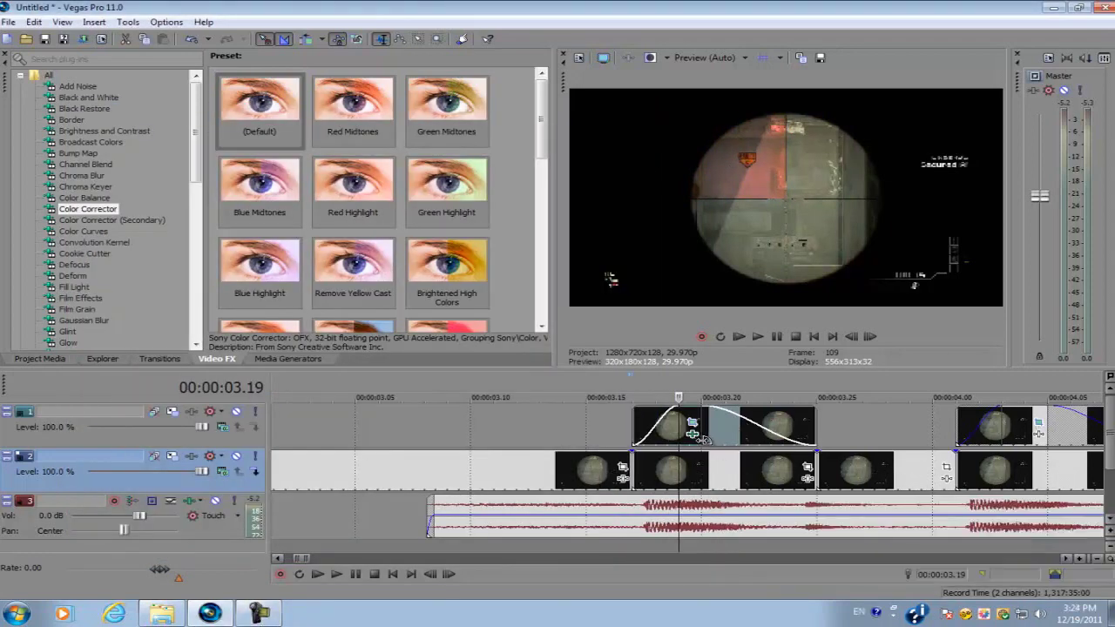
Apply the default Color Corrector to the second copied segment, with a cyan Mid tint of 291.09, 0.8336 and saturation 2.242
scroll(798, 434, "down", 2)
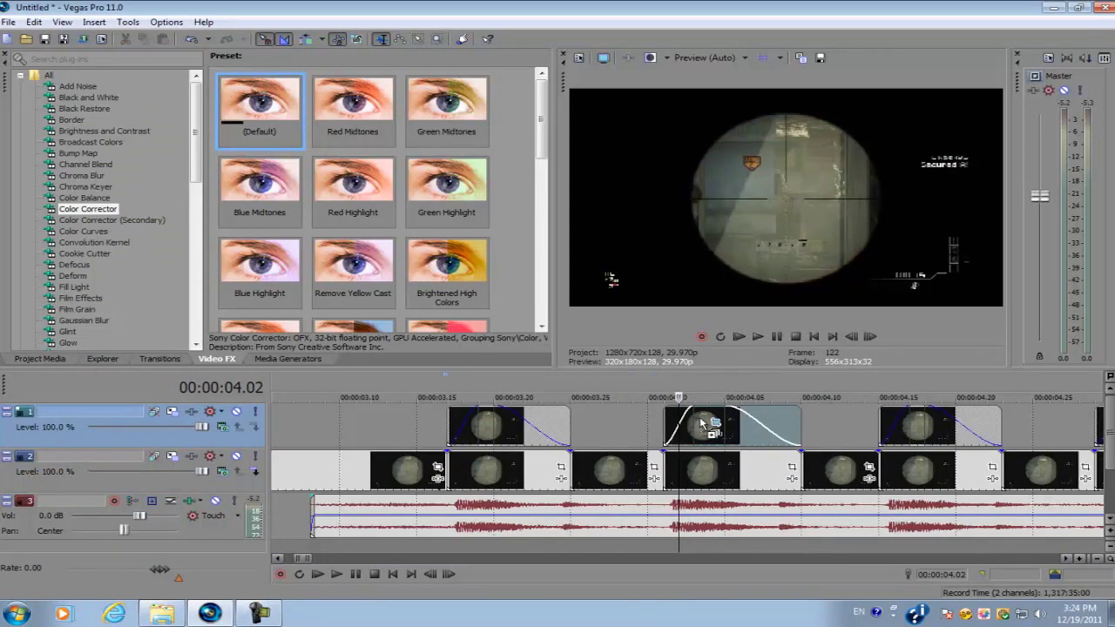
left_click_drag(701, 422, 702, 424)
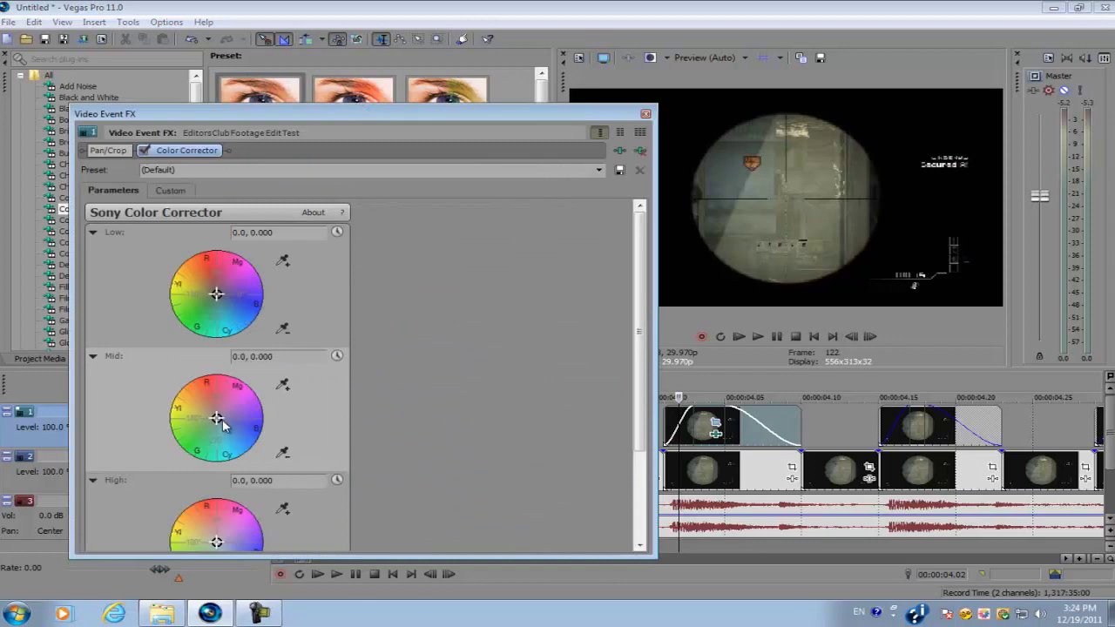
left_click_drag(217, 420, 232, 454)
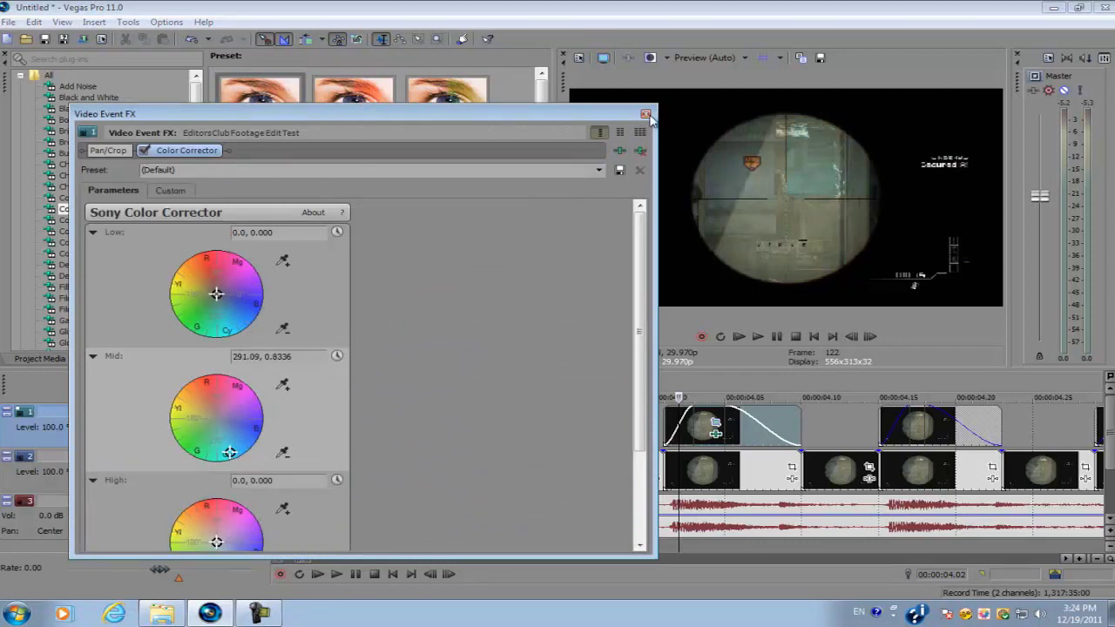
left_click_drag(644, 308, 642, 387)
left_click_drag(642, 317, 642, 337)
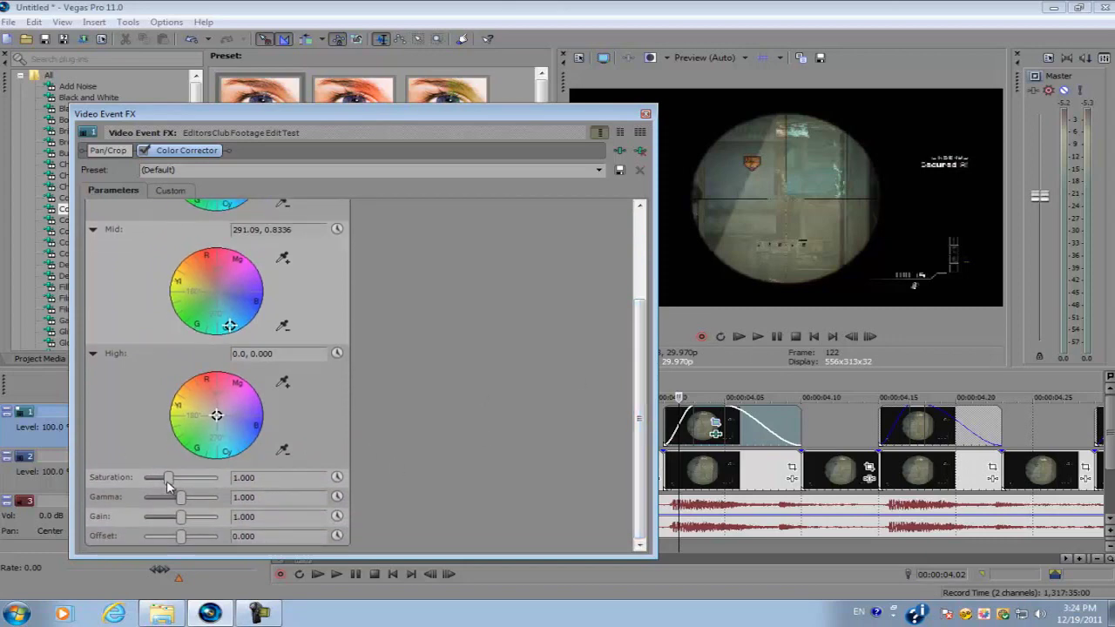
left_click_drag(169, 482, 201, 484)
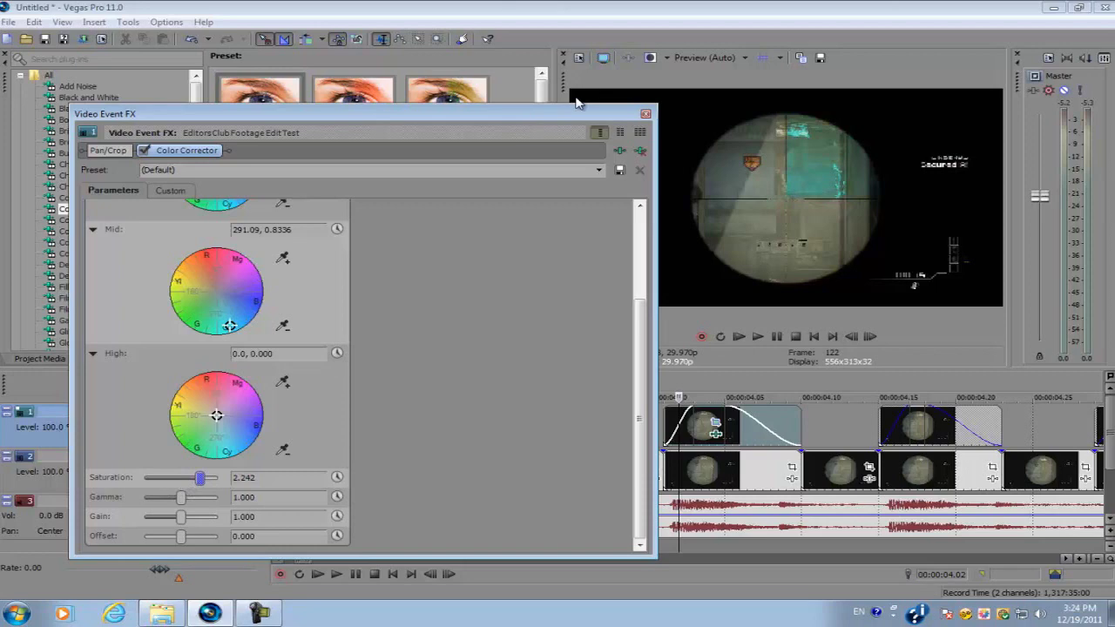
left_click(645, 114)
Apply the default Color Corrector to the third copied segment and shift its Mid wheel fully toward yellow
left_click(909, 397)
left_click_drag(261, 98, 920, 421)
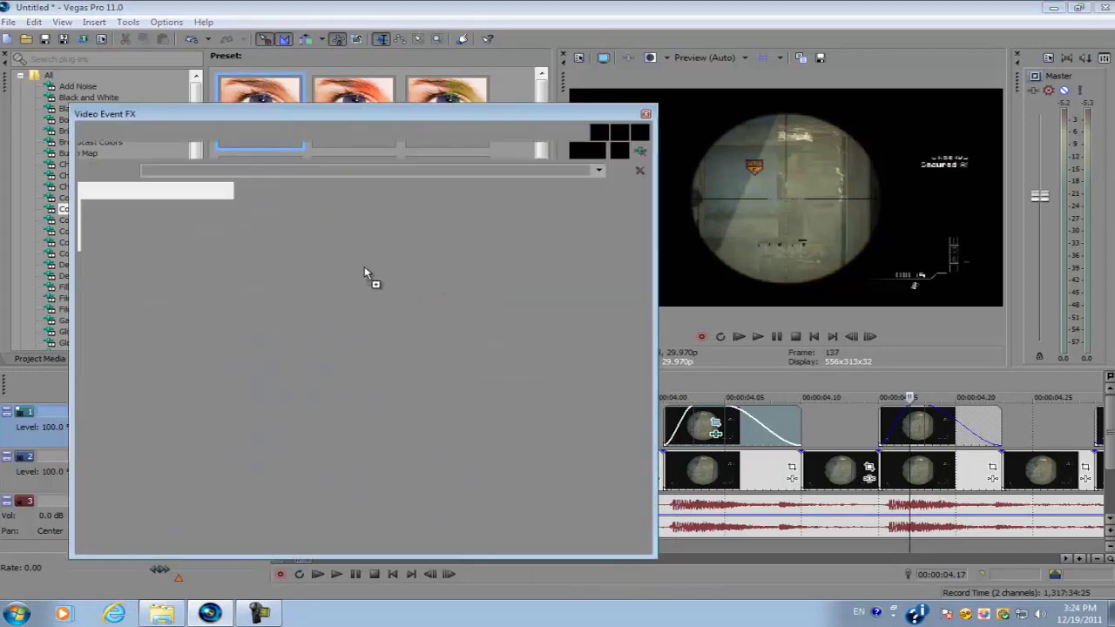
left_click_drag(216, 417, 170, 410)
left_click(646, 114)
Apply the default Color Corrector to the fourth copied segment and shift its Mid wheel toward purple
scroll(746, 423, "down", 3)
left_click(754, 399)
scroll(754, 410, "up", 4)
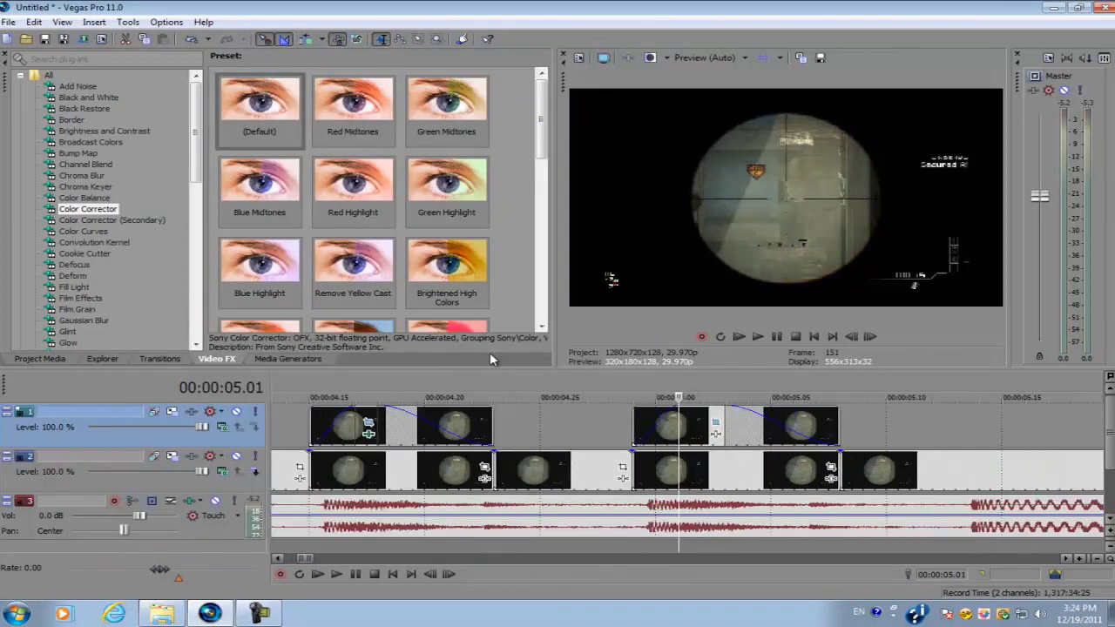
left_click_drag(542, 144, 543, 145)
left_click_drag(259, 102, 704, 420)
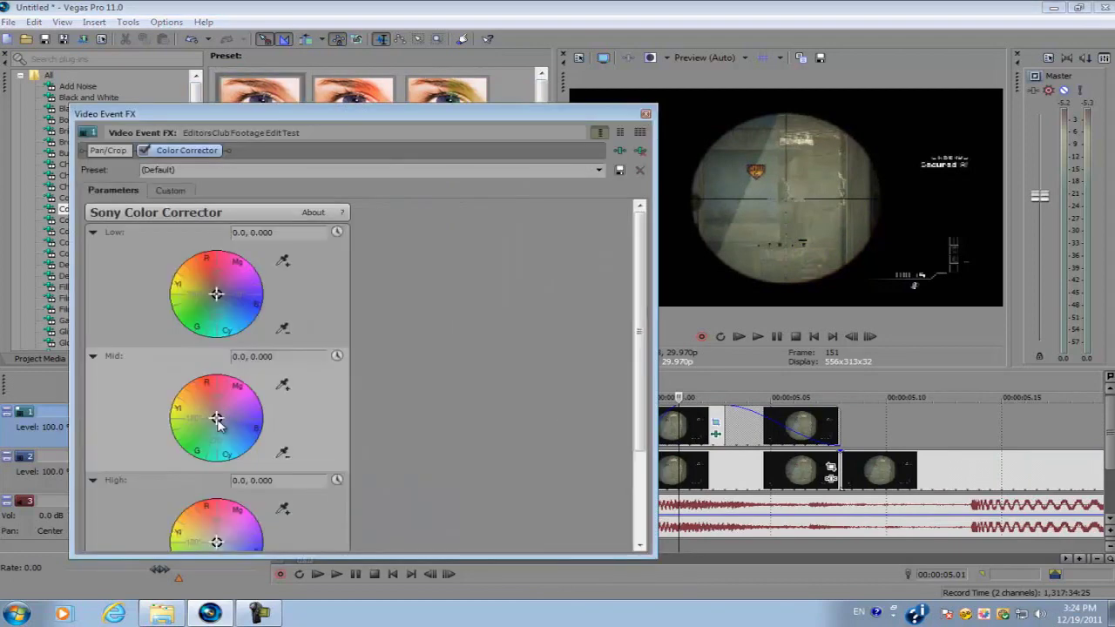
left_click_drag(216, 419, 250, 387)
left_click(645, 114)
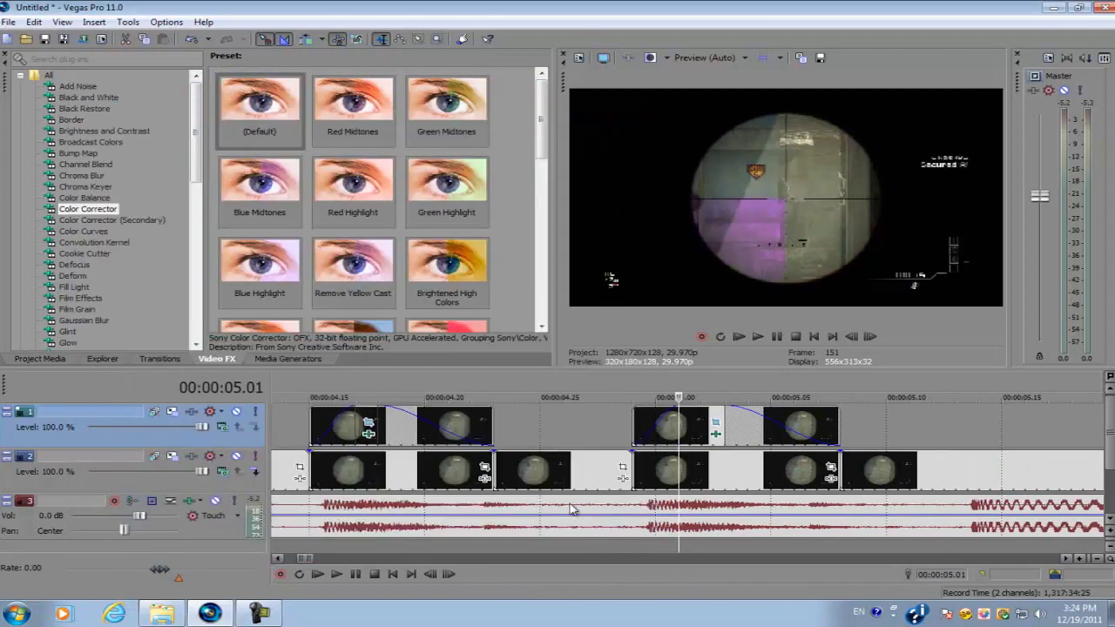
Mark the range from 00:00:02.16 to 00:00:06.24, play it to review the tinted quarters, and place the cursor at 00:00:03.17
scroll(638, 475, "down", 5)
scroll(639, 475, "down", 1)
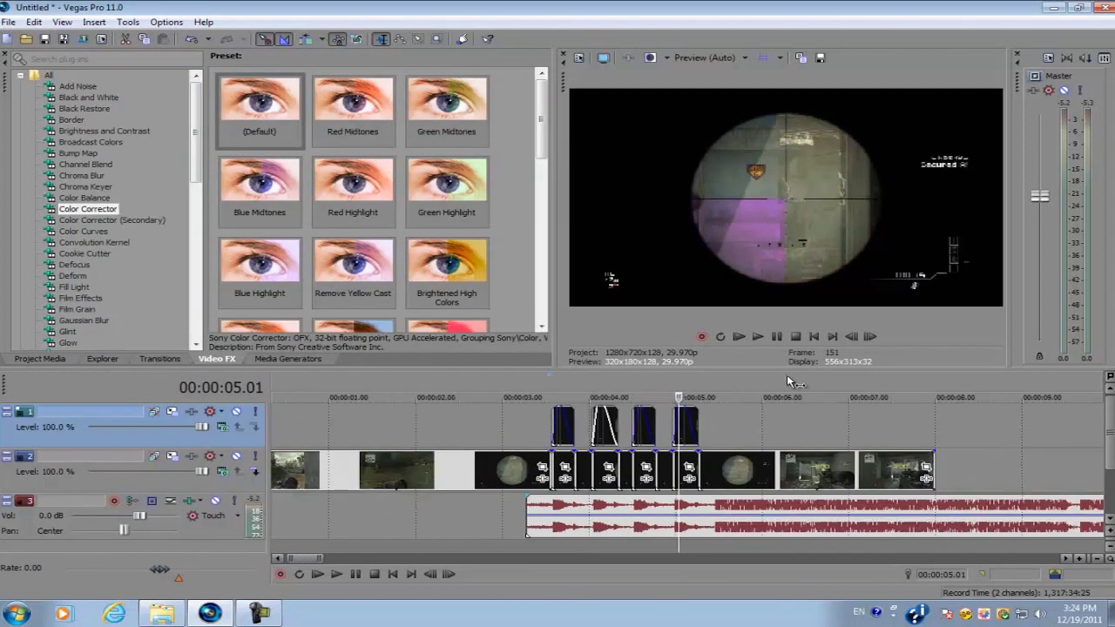
left_click_drag(830, 387, 461, 389)
left_click(460, 394)
key("space")
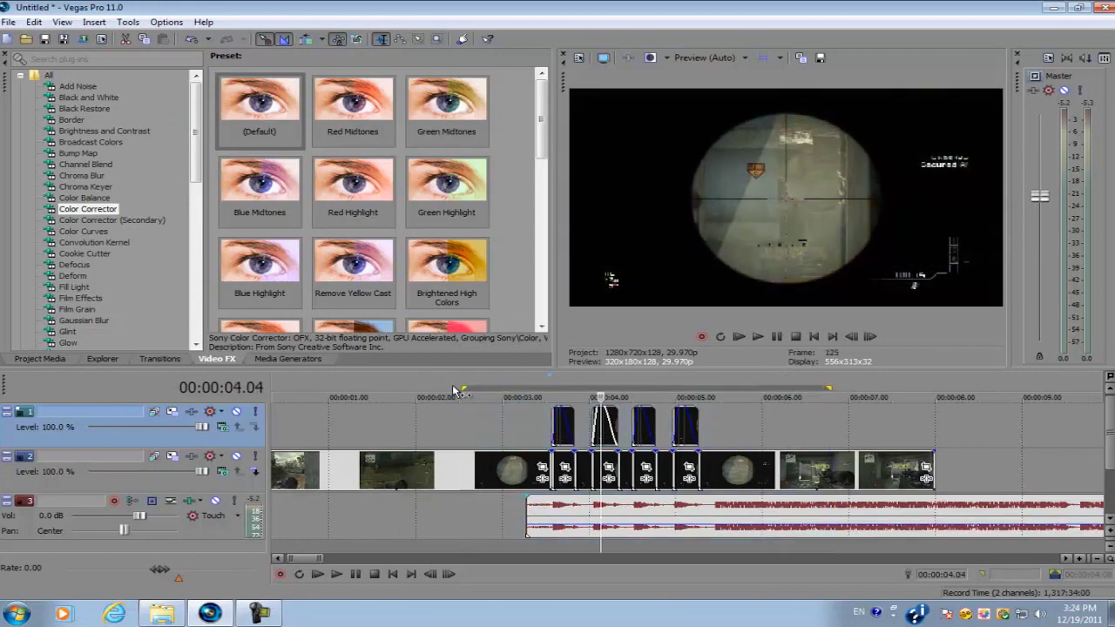
key("space")
key("space")
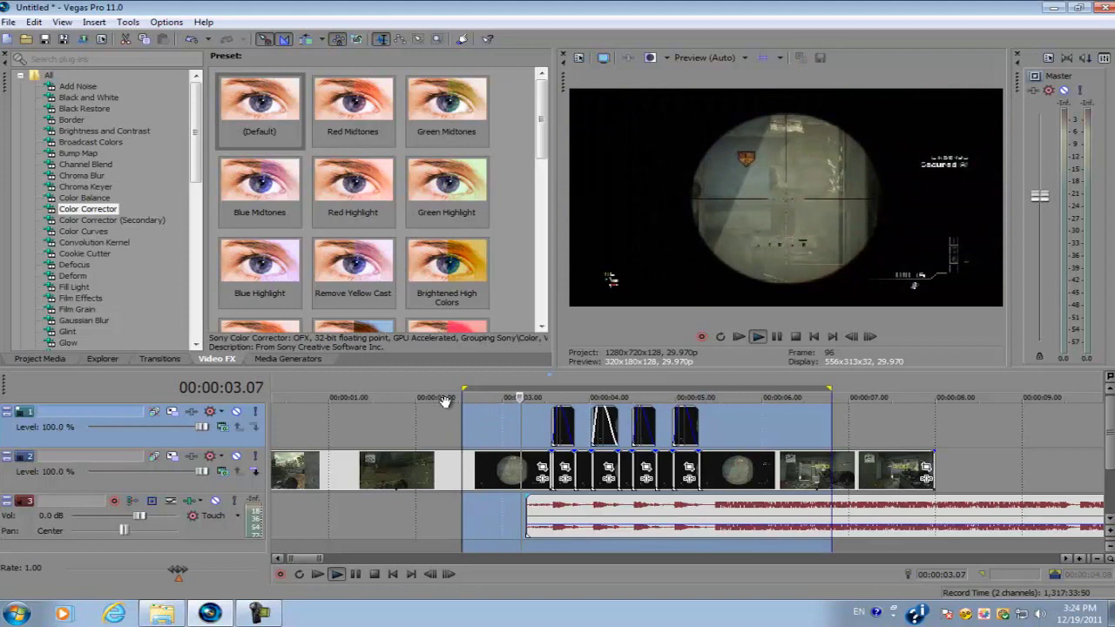
key("space")
key("space")
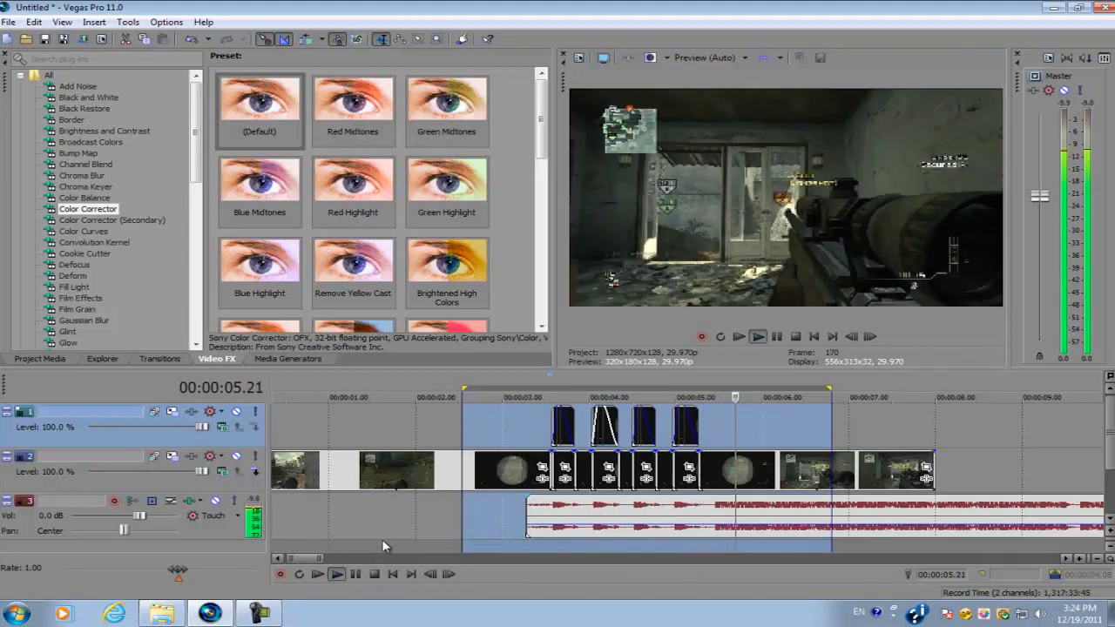
key("space")
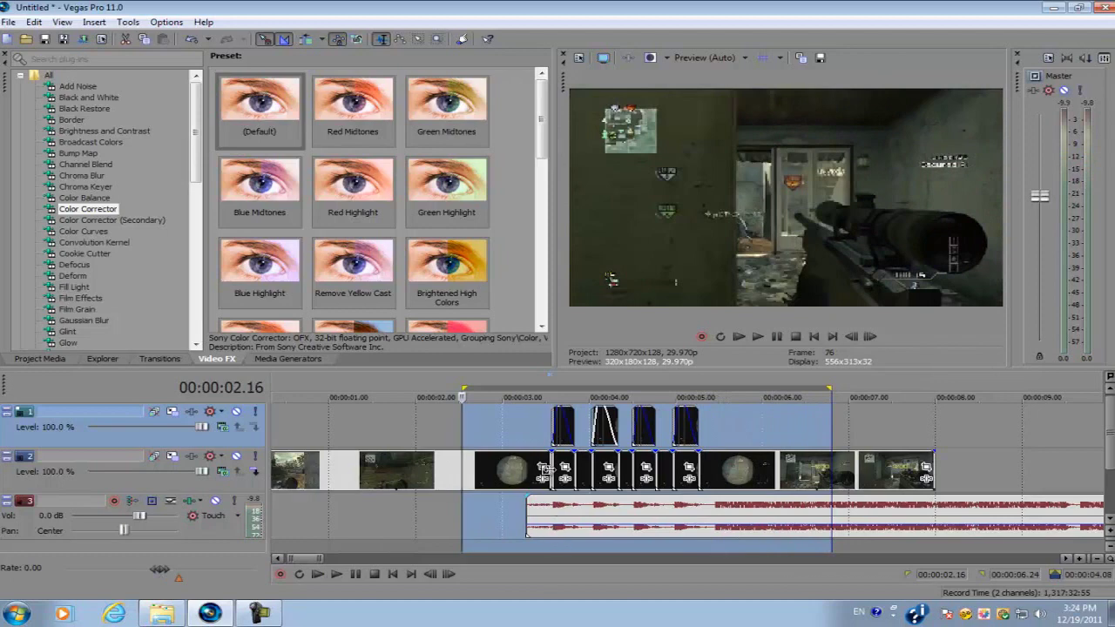
left_click(551, 481)
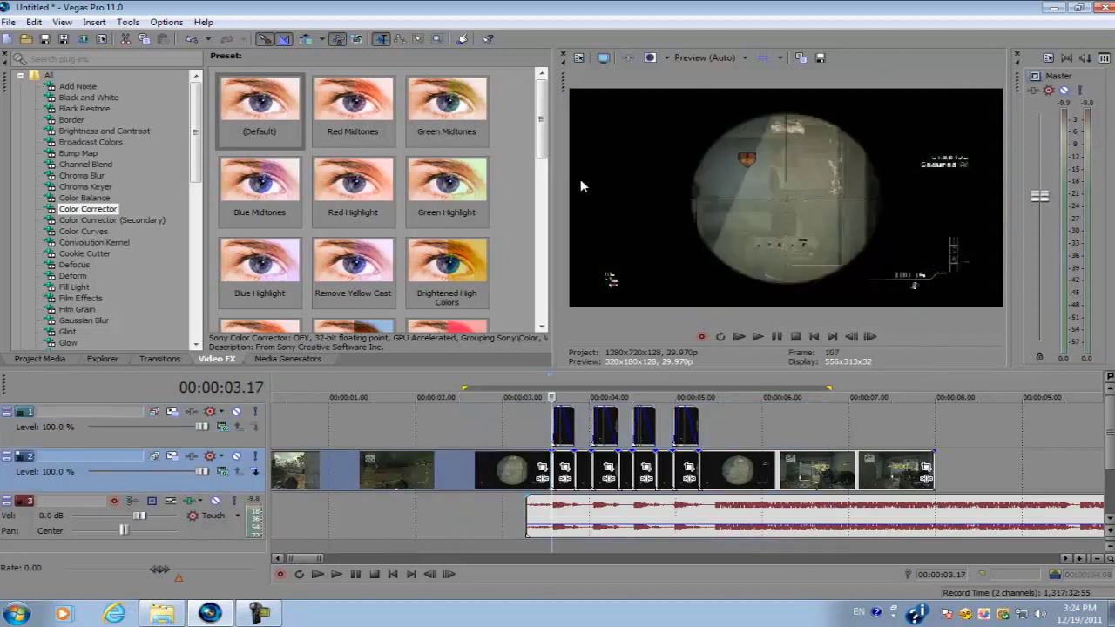